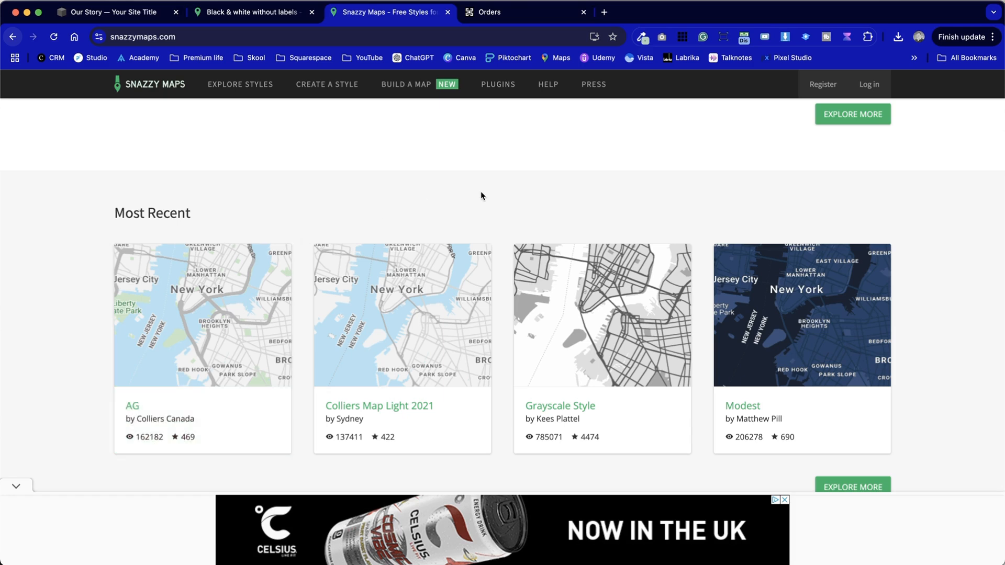
Open the Squarewebsites page for the Advanced Map Block Unlimited plugin and examine its price and description.
{"action": "left_click", "coordinate": [518, 12]}
{"action": "left_click", "coordinate": [698, 243]}
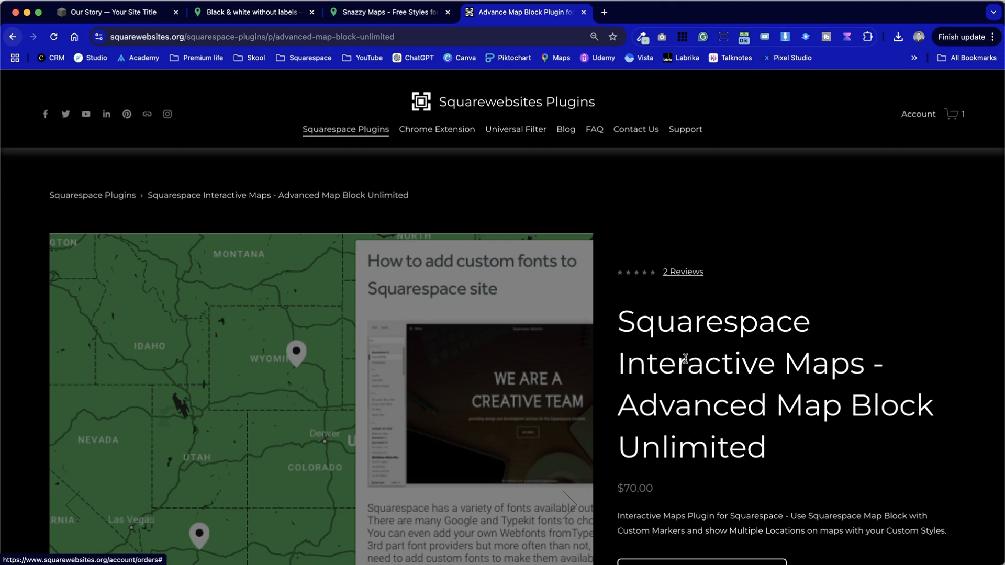
{"action": "scroll", "coordinate": [685, 359], "scroll_direction": "down", "scroll_amount": 5}
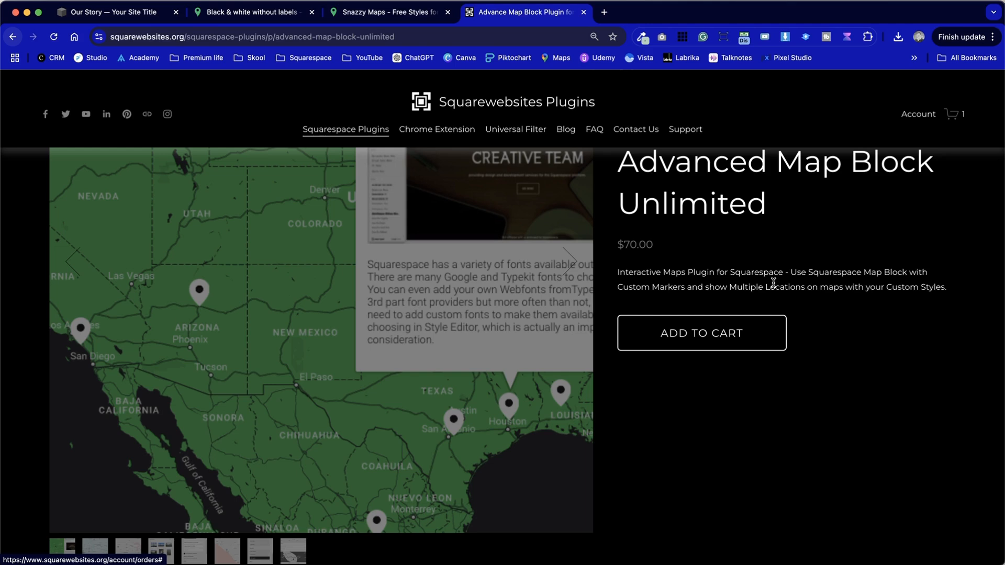
Return to the Our Story page in Squarespace and open the map block's multiple-location settings beside the address list.
{"action": "left_click", "coordinate": [133, 12]}
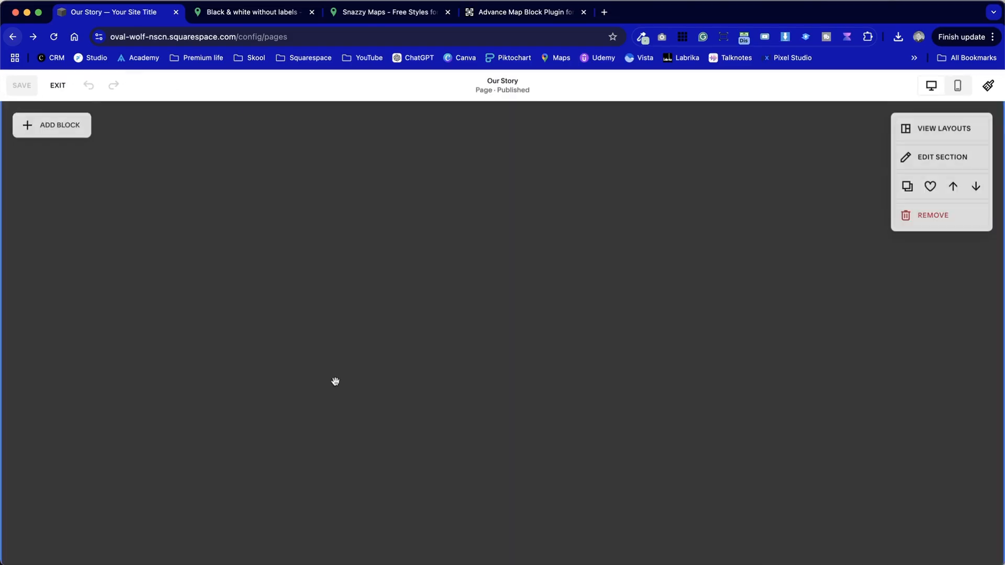
{"action": "scroll", "coordinate": [466, 352], "scroll_direction": "down", "scroll_amount": 5}
{"action": "scroll", "coordinate": [467, 353], "scroll_direction": "down", "scroll_amount": 4}
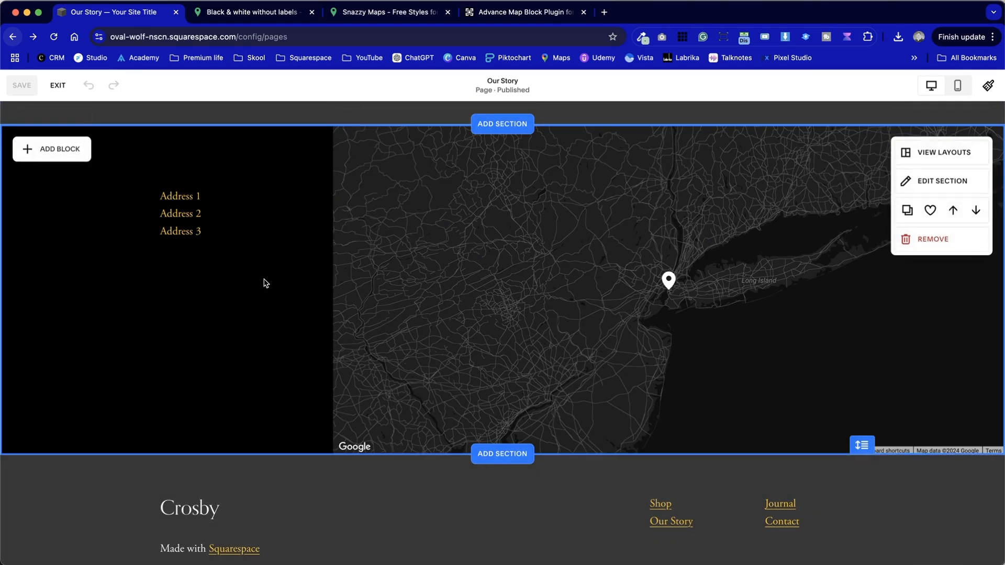
{"action": "left_click", "coordinate": [828, 209]}
{"action": "left_click", "coordinate": [897, 117]}
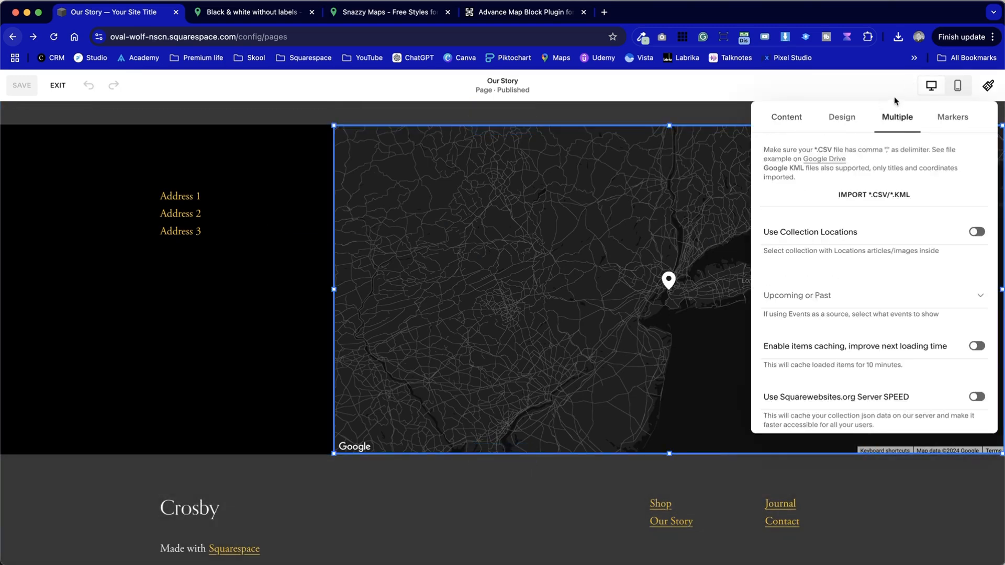
{"action": "left_click_drag", "start_coordinate": [985, 127], "coordinate": [700, 141]}
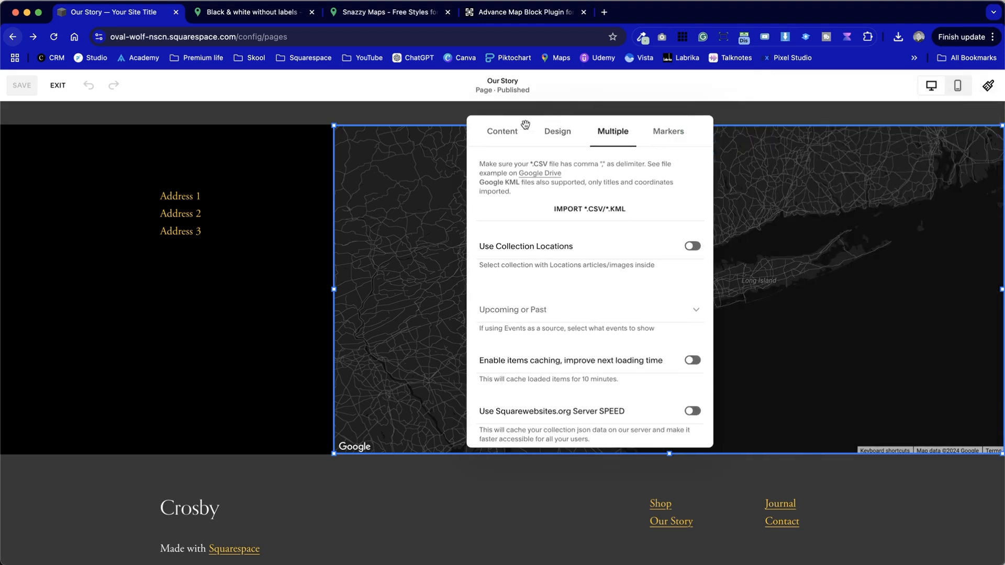
Open the map block's design settings and examine the style, Snazzy Maps URL and zoom level options.
{"action": "left_click", "coordinate": [540, 135]}
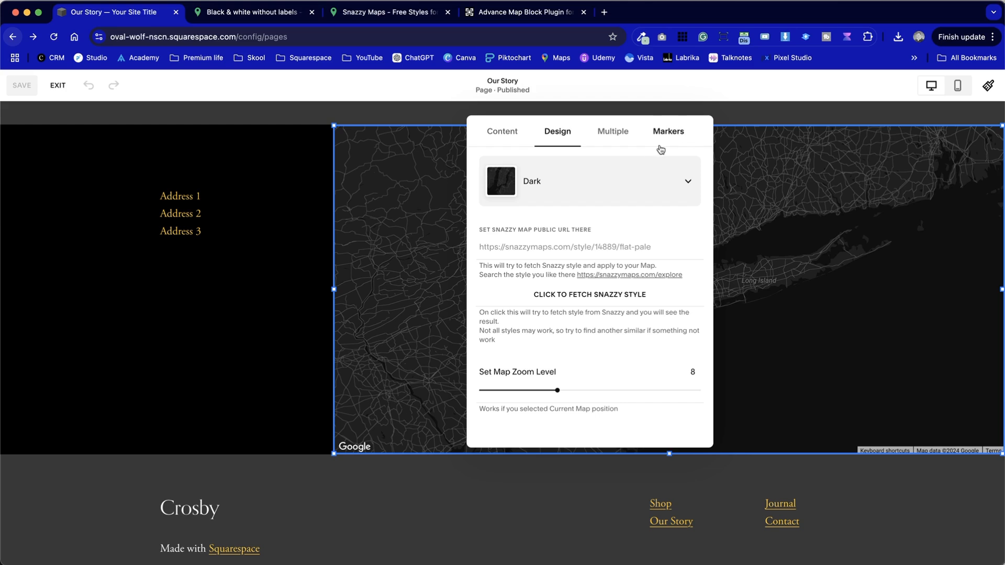
{"action": "left_click_drag", "start_coordinate": [697, 135], "coordinate": [573, 125]}
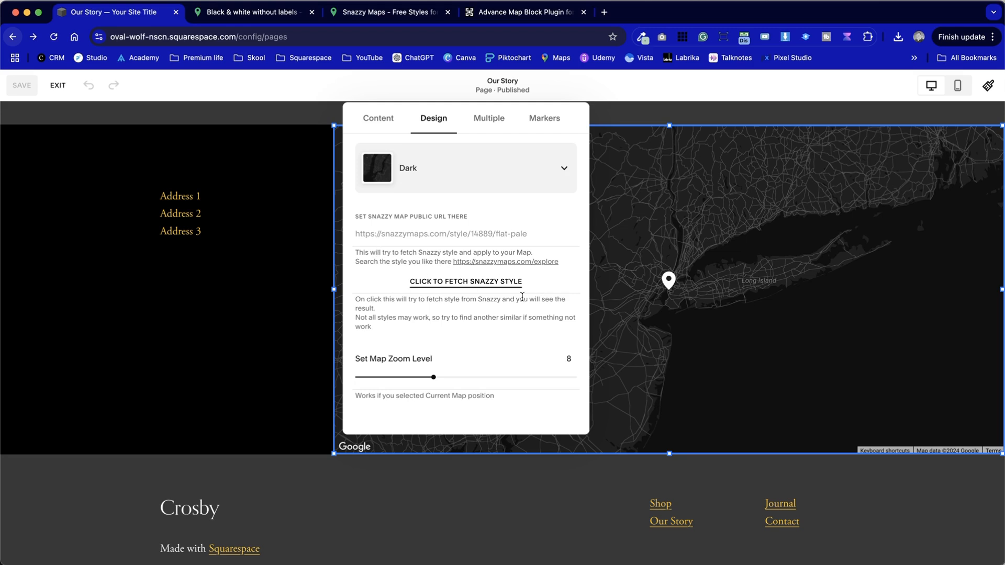
{"action": "mouse_move", "coordinate": [433, 377]}
{"action": "left_mouse_down"}
{"action": "mouse_move", "coordinate": [509, 377]}
{"action": "mouse_move", "coordinate": [386, 378]}
{"action": "mouse_move", "coordinate": [433, 377]}
{"action": "left_mouse_up"}
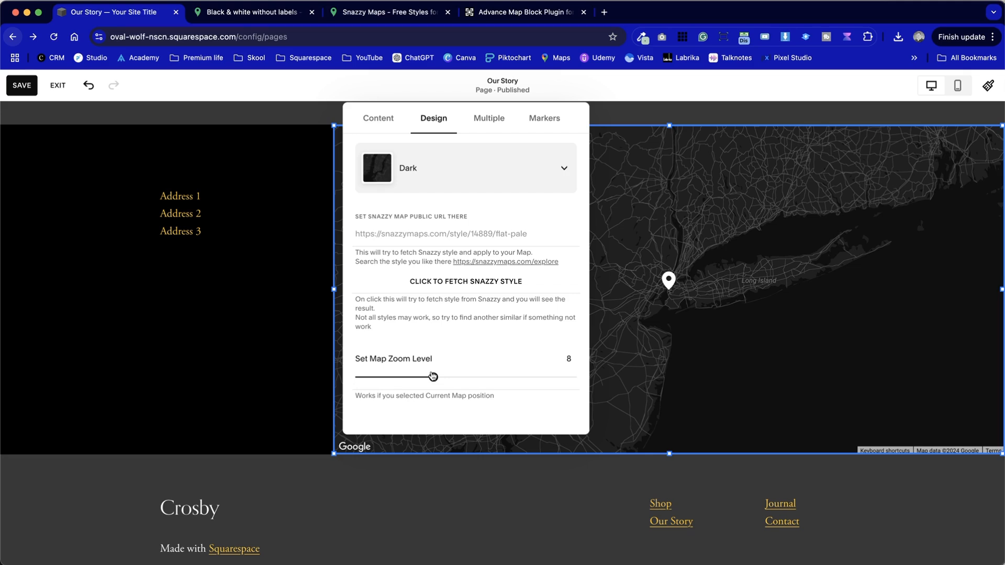
Switch to the Snazzy Maps page for the Black & white without labels style and examine its map preview.
{"action": "left_click", "coordinate": [276, 11]}
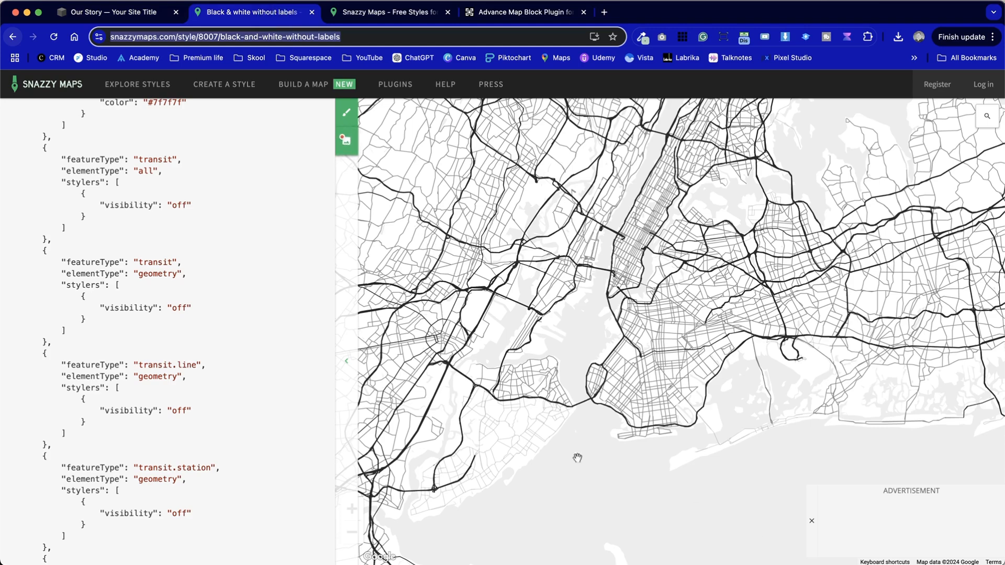
{"action": "scroll", "coordinate": [691, 338], "scroll_direction": "down", "scroll_amount": 5}
{"action": "scroll", "coordinate": [691, 338], "scroll_direction": "up", "scroll_amount": 5}
{"action": "scroll", "coordinate": [691, 338], "scroll_direction": "down", "scroll_amount": 5}
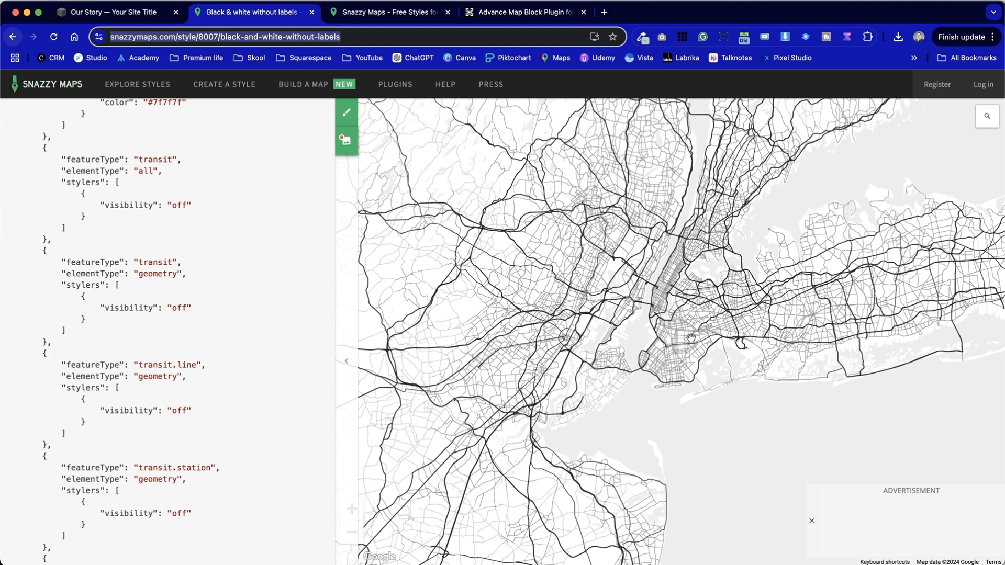
Browse the Snazzy Maps home page and examine the featured and most recent map styles.
{"action": "left_click", "coordinate": [376, 16]}
{"action": "left_click", "coordinate": [829, 143]}
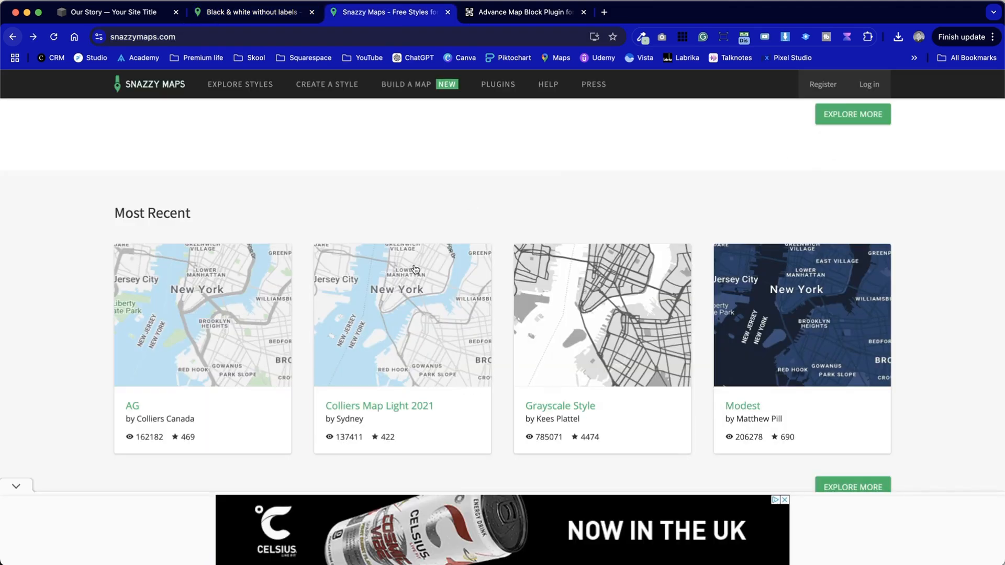
{"action": "scroll", "coordinate": [603, 246], "scroll_direction": "up", "scroll_amount": 5}
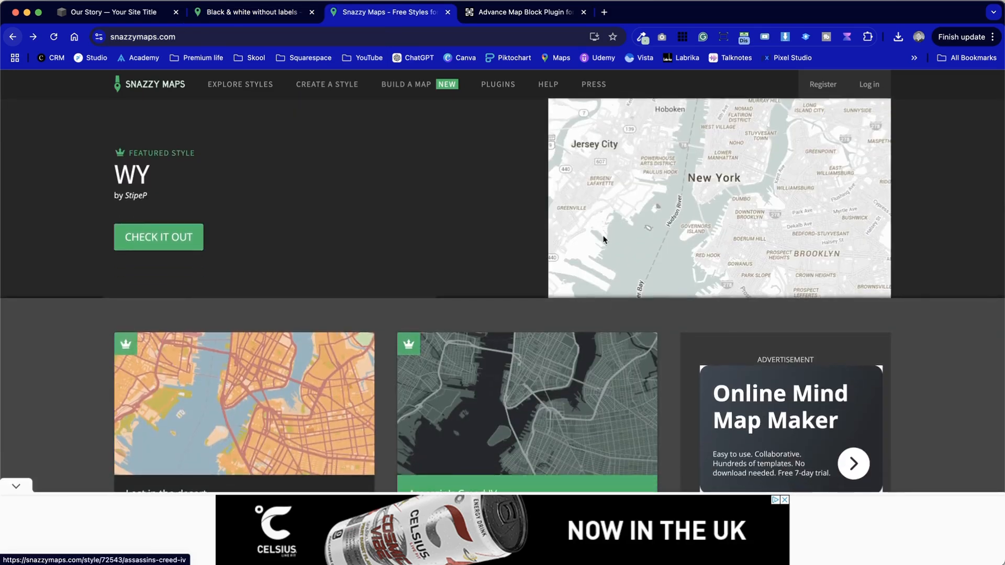
{"action": "scroll", "coordinate": [604, 240], "scroll_direction": "down", "scroll_amount": 5}
{"action": "scroll", "coordinate": [603, 238], "scroll_direction": "up", "scroll_amount": 2}
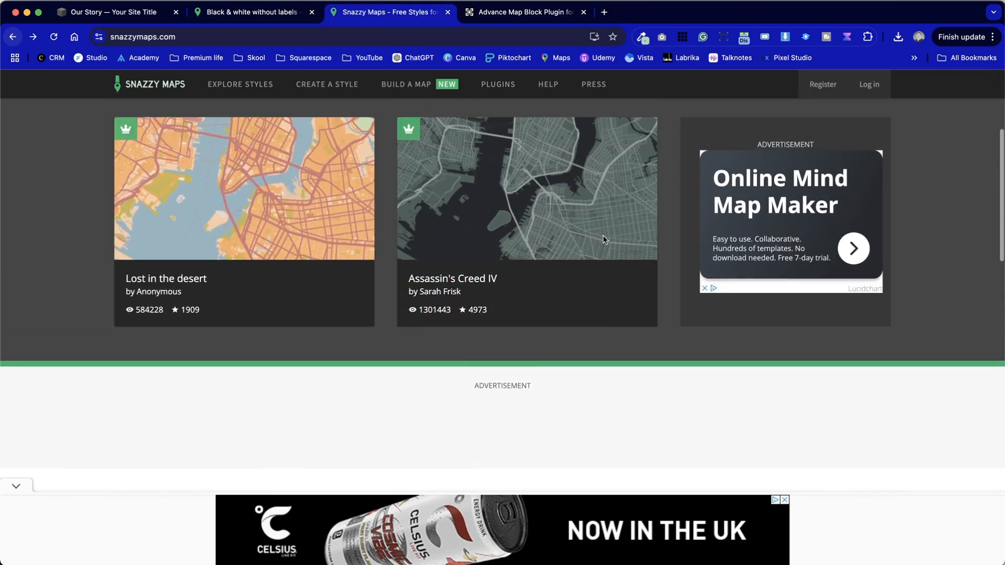
{"action": "scroll", "coordinate": [761, 378], "scroll_direction": "down", "scroll_amount": 5}
{"action": "scroll", "coordinate": [762, 377], "scroll_direction": "up", "scroll_amount": 5}
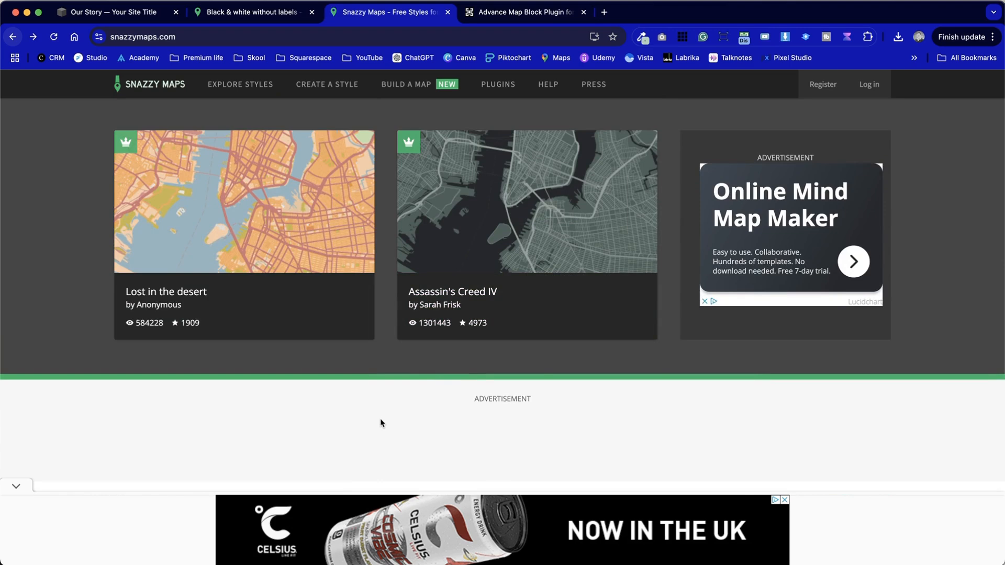
{"action": "scroll", "coordinate": [381, 423], "scroll_direction": "down", "scroll_amount": 15}
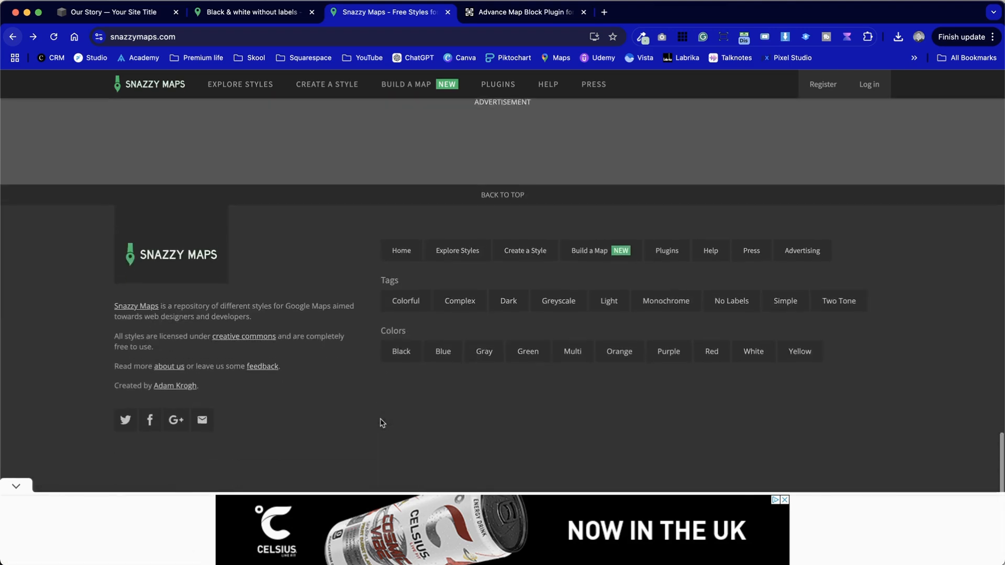
{"action": "scroll", "coordinate": [380, 423], "scroll_direction": "up", "scroll_amount": 20}
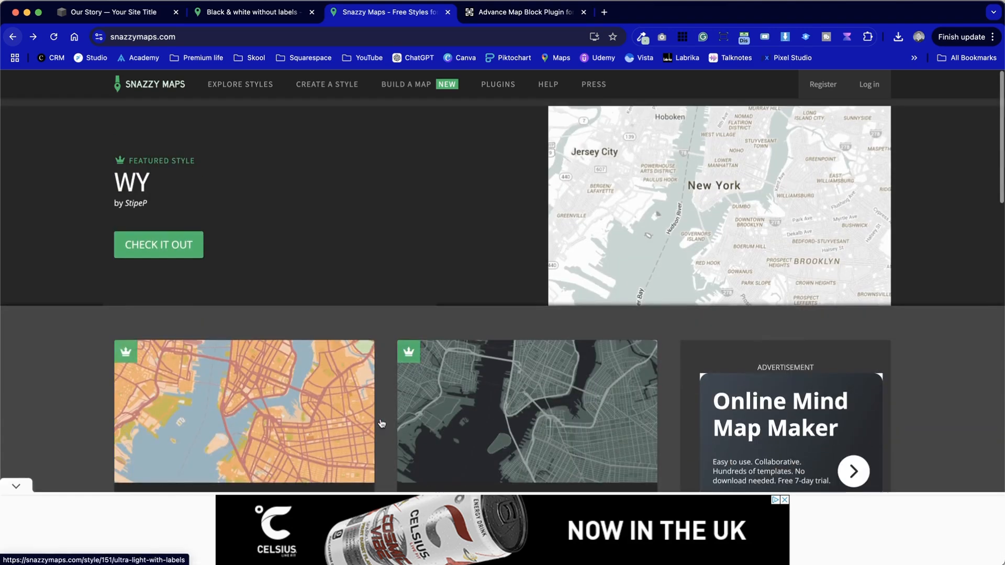
Copy the public URL of the Black & white without labels style on Snazzy Maps.
{"action": "left_click", "coordinate": [262, 13]}
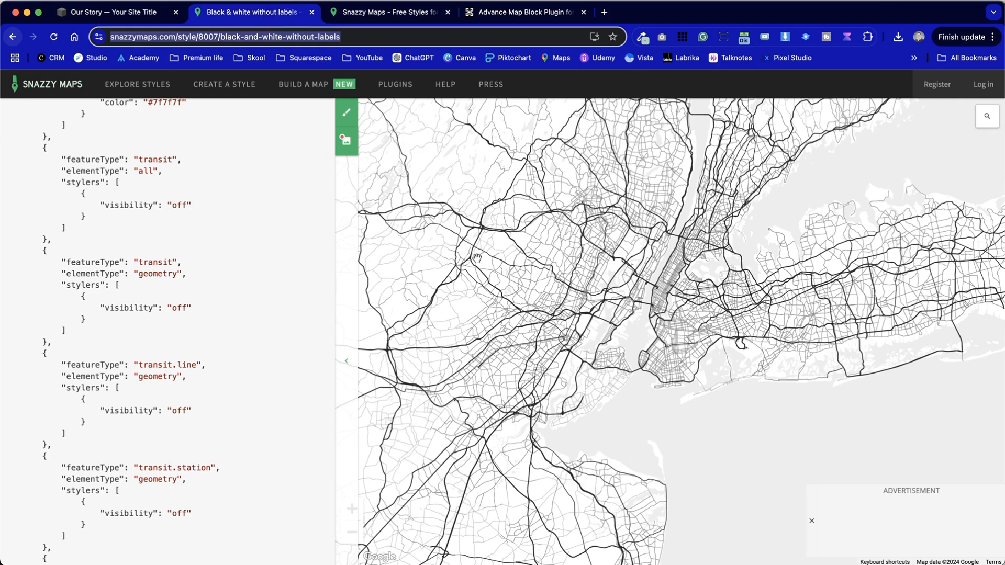
{"action": "left_click", "coordinate": [403, 42]}
{"action": "key", "text": "super+a"}
{"action": "key", "text": "super+c"}
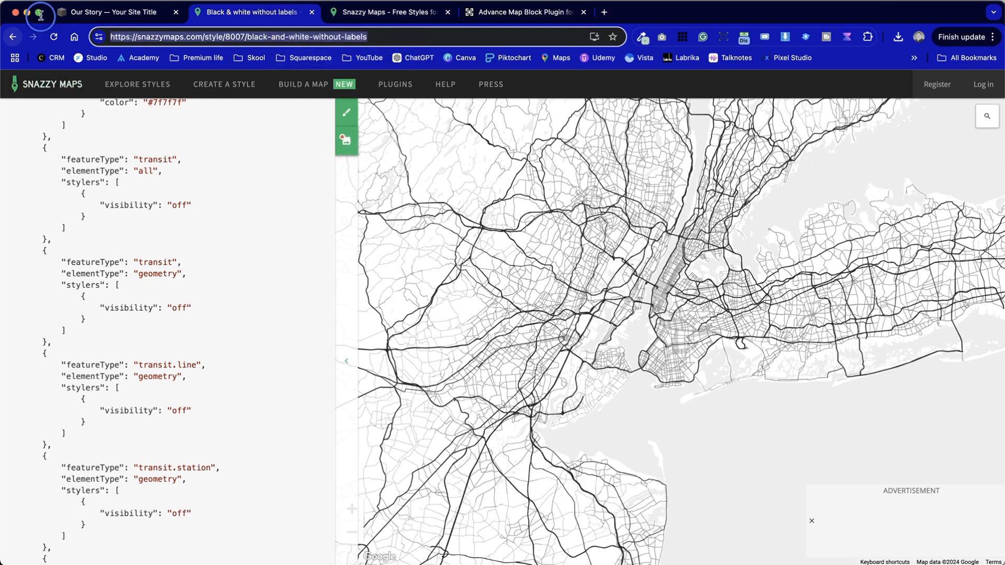
Paste the copied style URL into the Squarespace map block's Snazzy Maps setting and fetch the style.
{"action": "left_click", "coordinate": [100, 18]}
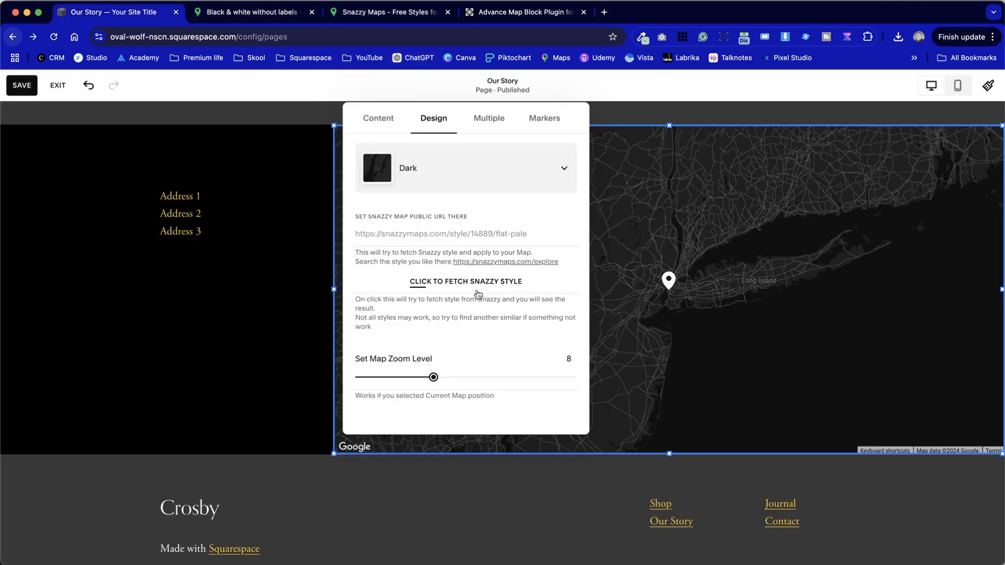
{"action": "left_click", "coordinate": [425, 234]}
{"action": "key", "text": "super+v"}
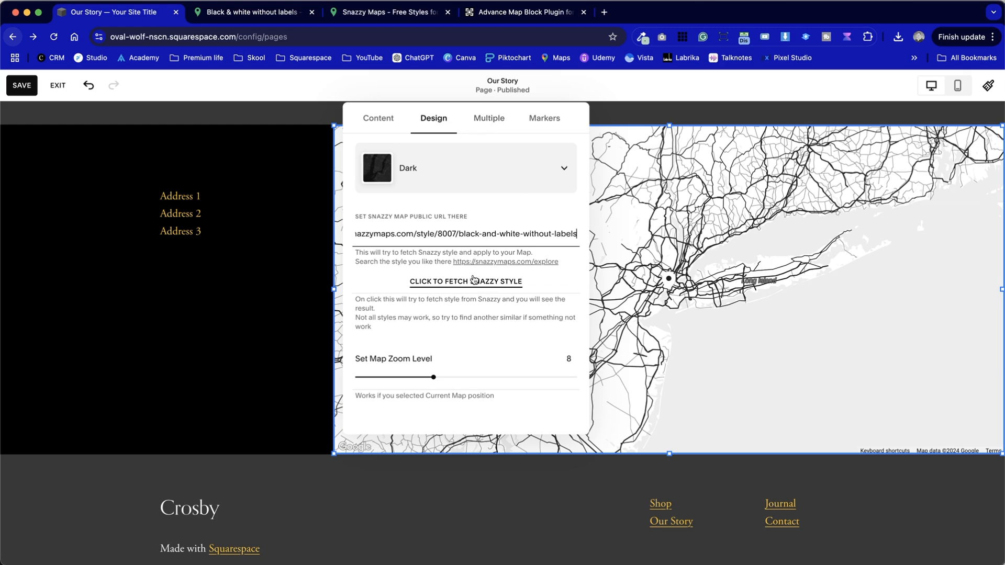
{"action": "left_click", "coordinate": [481, 290]}
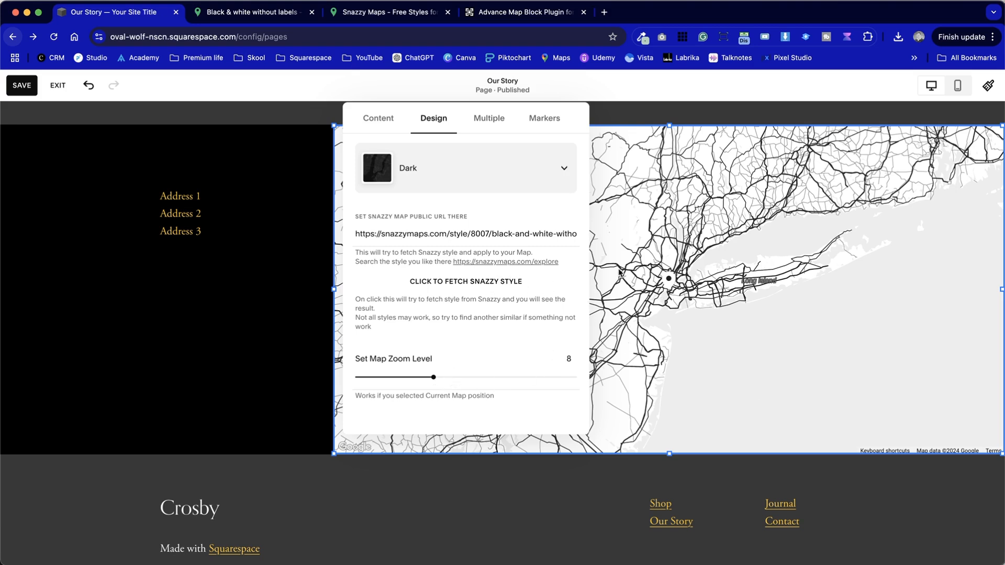
Open the settings of the section containing the map and remove the gap between its grid cells.
{"action": "left_click", "coordinate": [237, 340]}
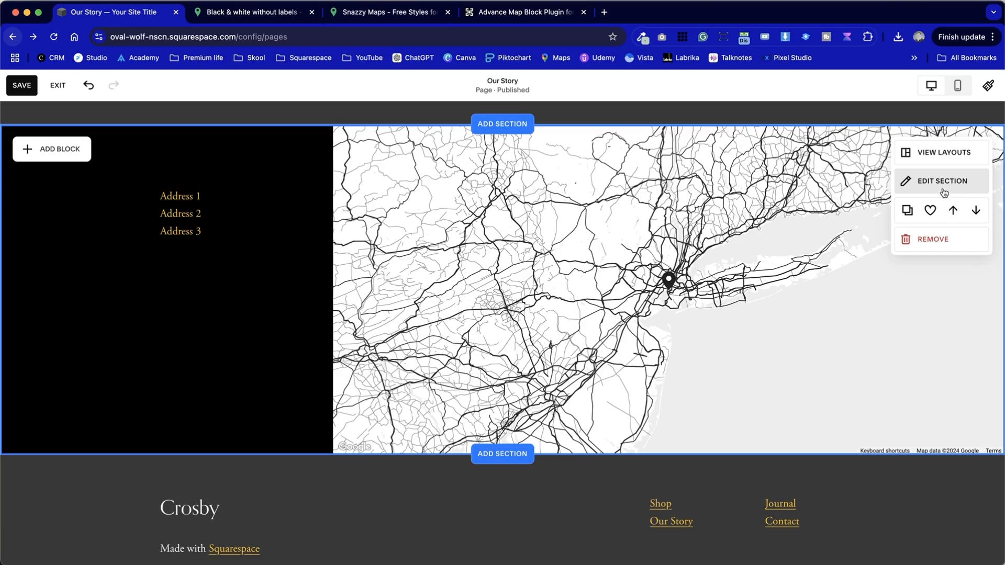
{"action": "left_click", "coordinate": [952, 182]}
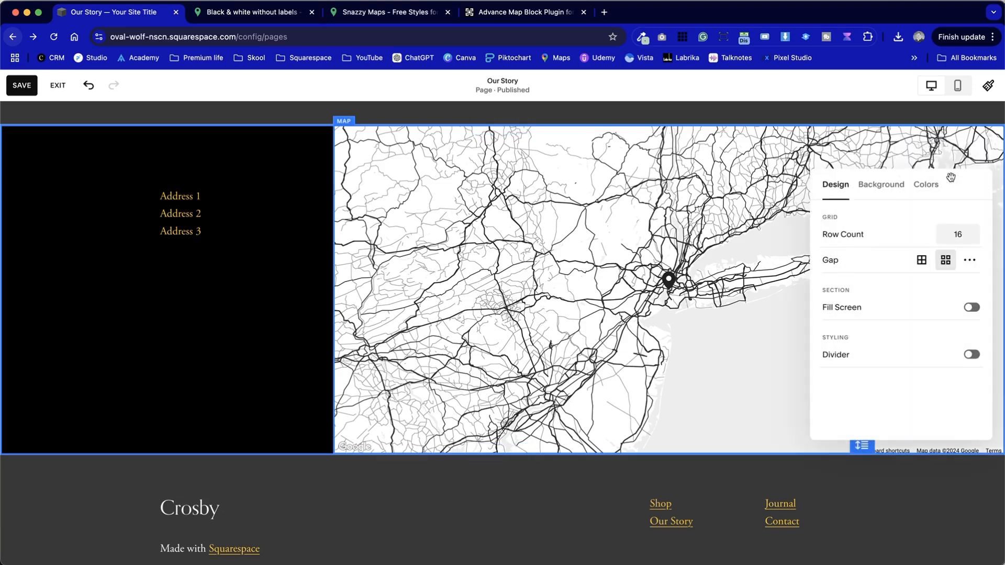
{"action": "left_click_drag", "start_coordinate": [961, 182], "coordinate": [750, 182]}
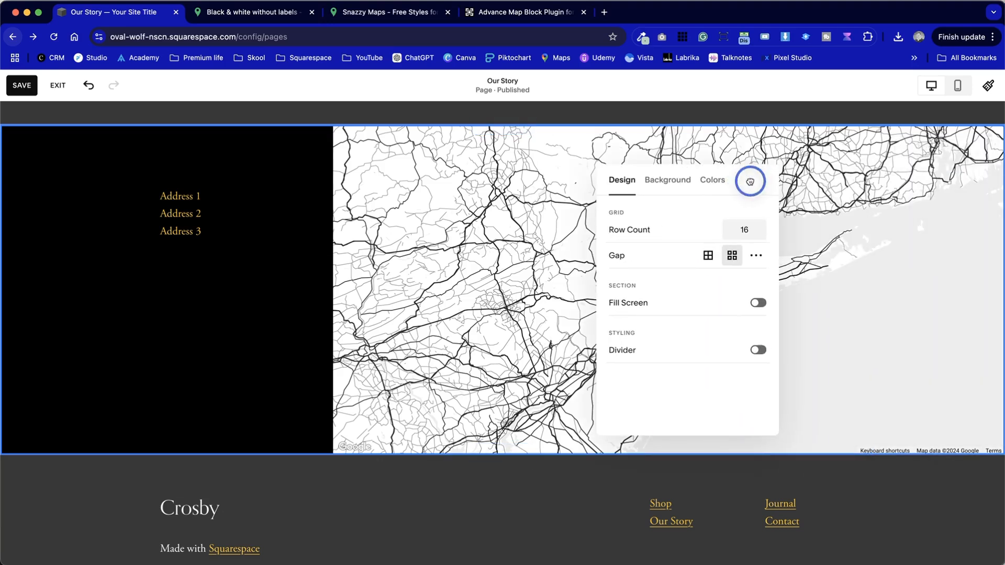
{"action": "left_click", "coordinate": [708, 257]}
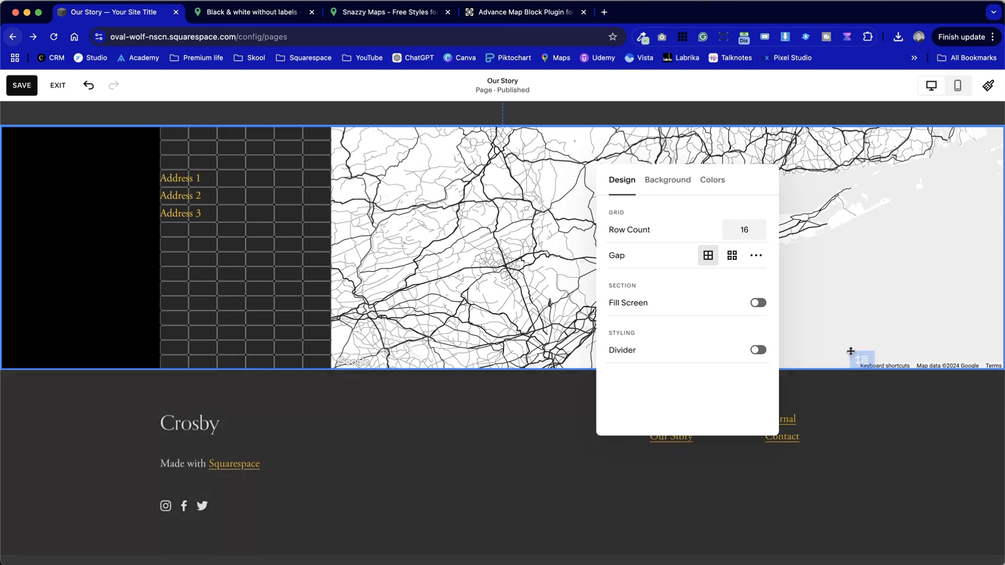
Switch the section grid to a custom gap and set the vertical gap to 20.
{"action": "left_click", "coordinate": [750, 263]}
{"action": "left_click_drag", "start_coordinate": [630, 307], "coordinate": [699, 310]}
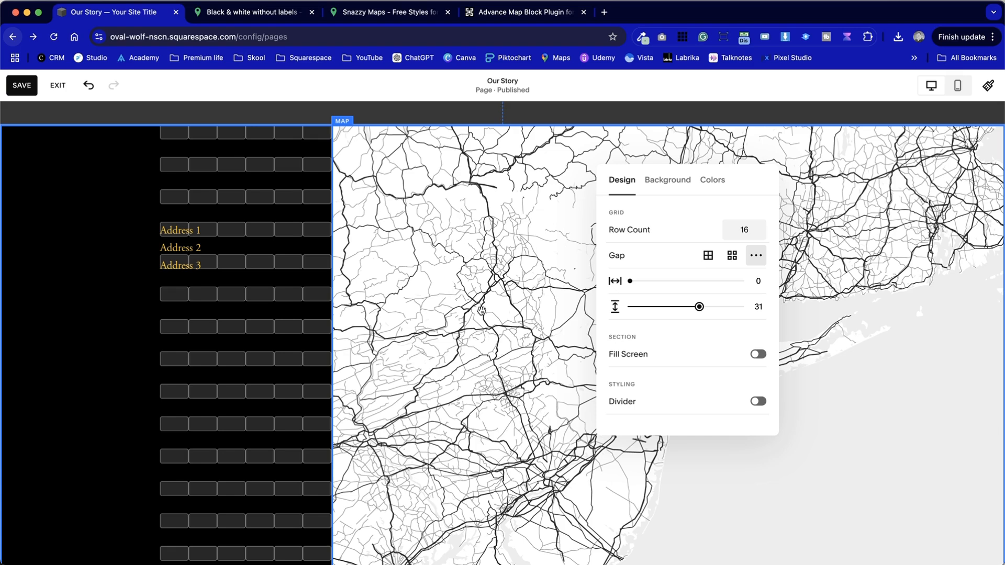
{"action": "left_click_drag", "start_coordinate": [700, 307], "coordinate": [658, 304]}
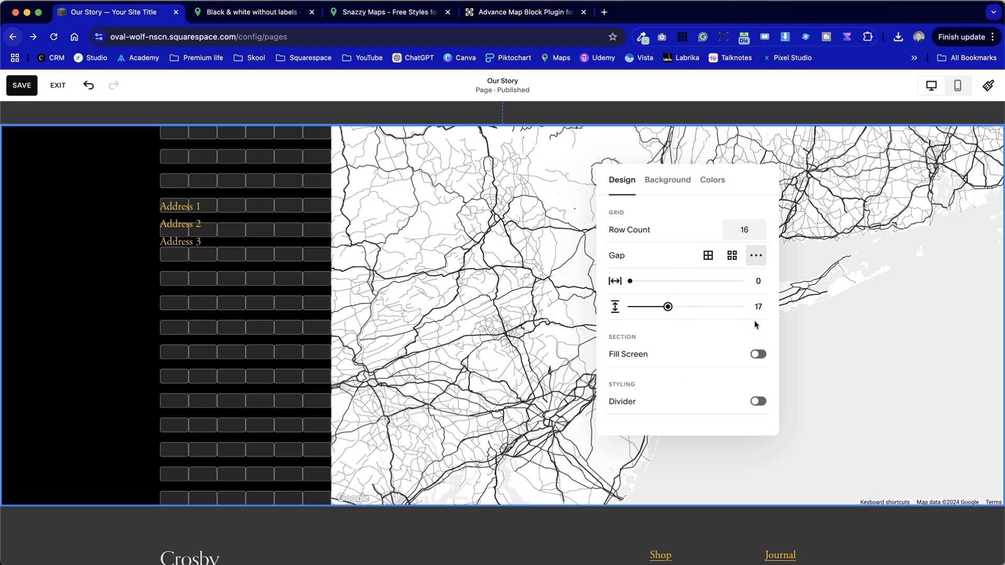
{"action": "key", "text": "BackSpace"}
{"action": "key", "text": "BackSpace"}
{"action": "type", "text": "20"}
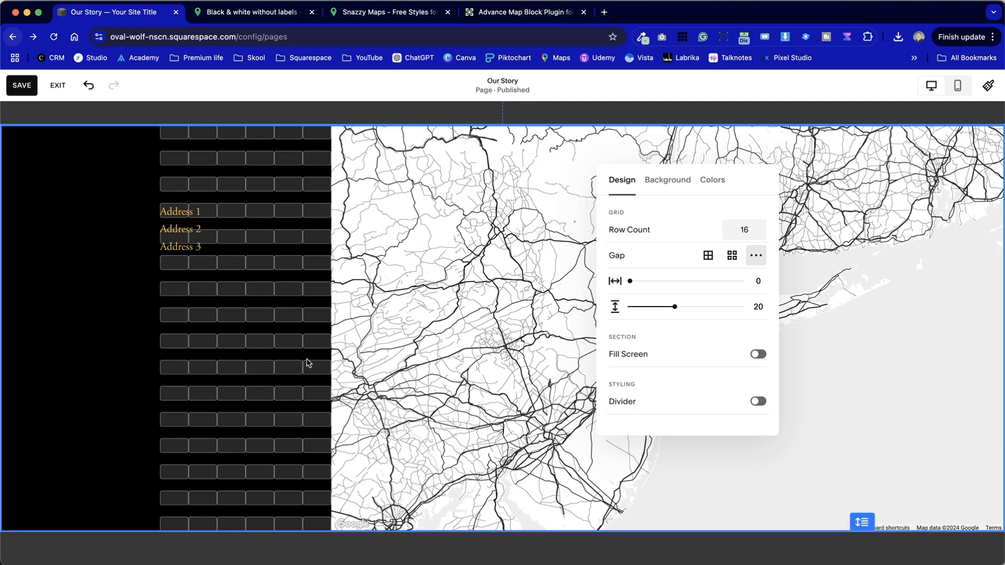
{"action": "left_click", "coordinate": [307, 356]}
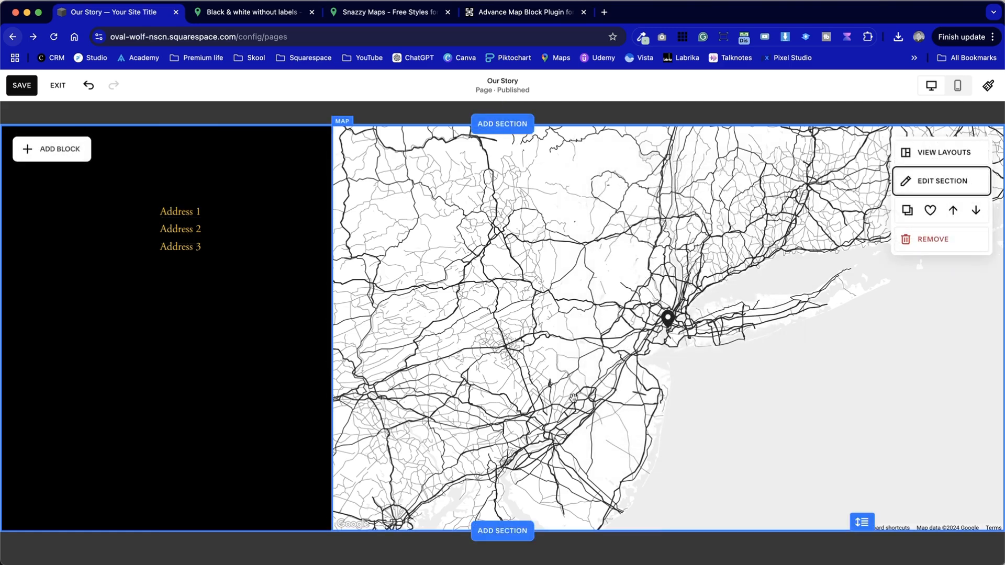
Shorten the map block from its lower edge and move it down one grid row.
{"action": "left_click", "coordinate": [694, 524]}
{"action": "left_click_drag", "start_coordinate": [671, 527], "coordinate": [669, 393]}
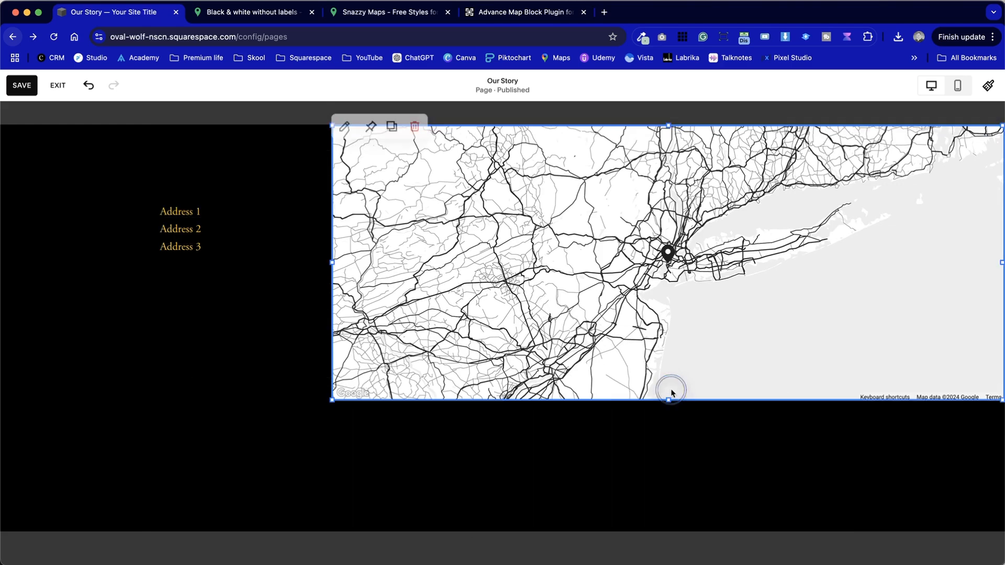
{"action": "left_click_drag", "start_coordinate": [608, 213], "coordinate": [614, 242]}
{"action": "left_click", "coordinate": [273, 348]}
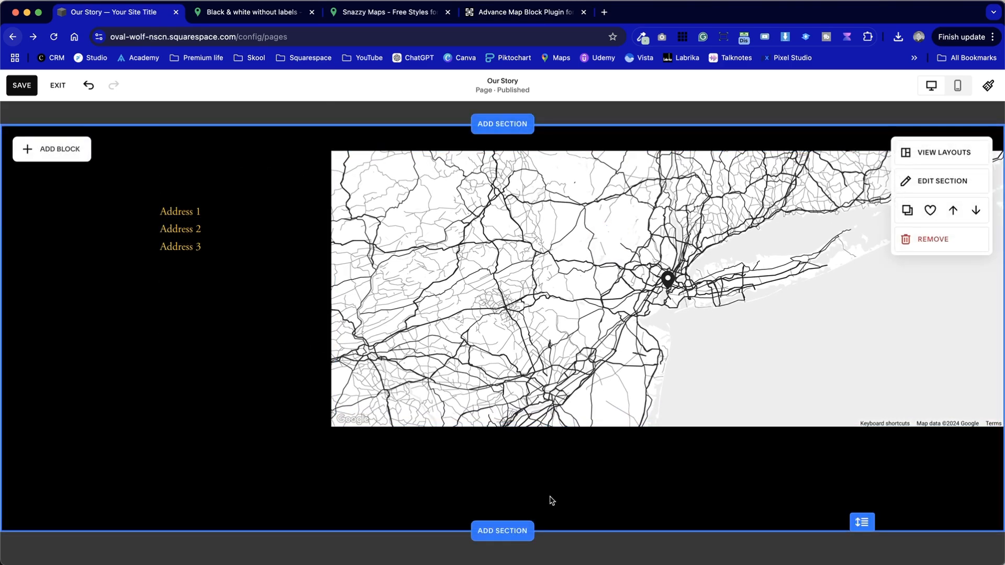
Reduce the section's height below the map and narrow the map block to leave a margin along its right edge.
{"action": "left_click_drag", "start_coordinate": [851, 518], "coordinate": [853, 450]}
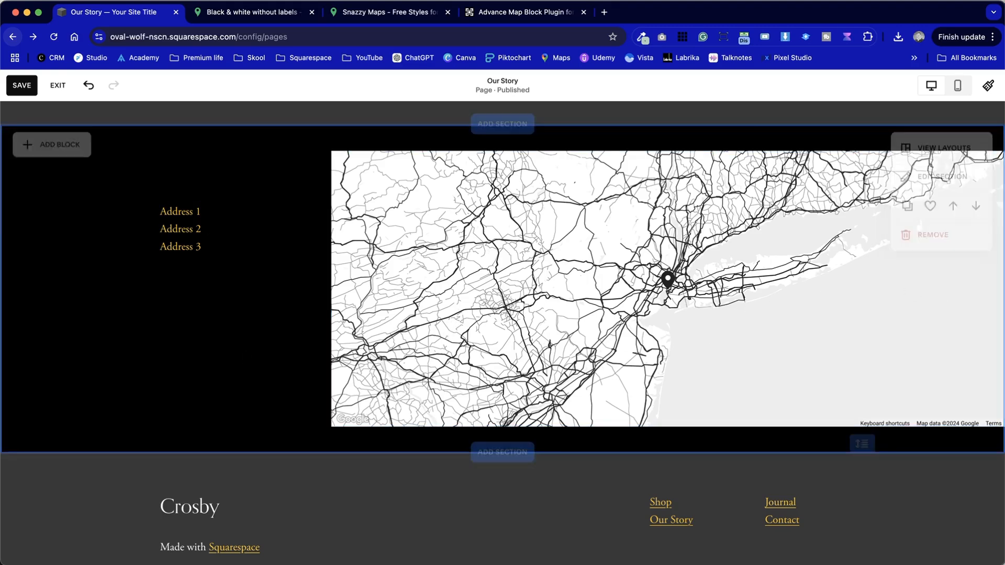
{"action": "left_click", "coordinate": [987, 268]}
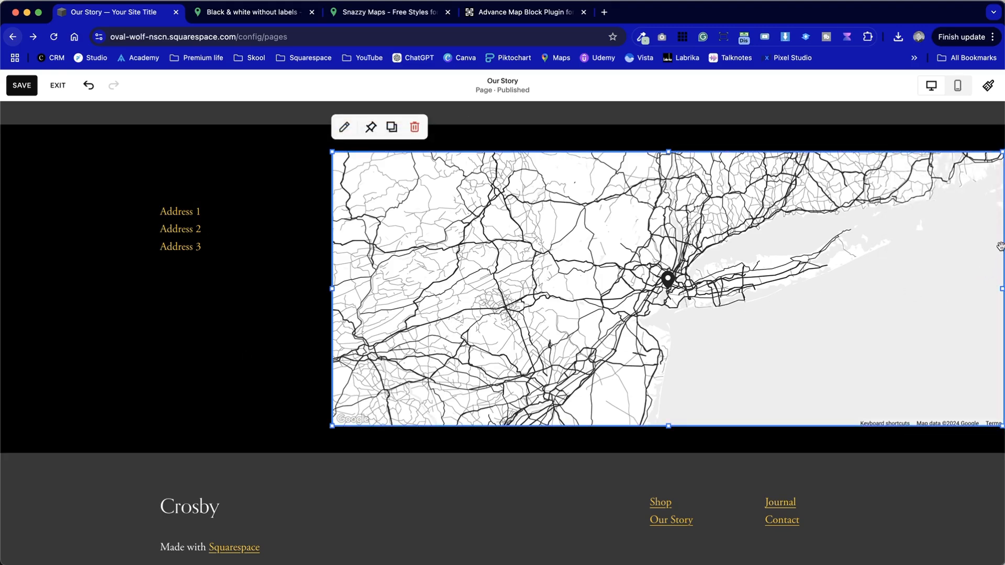
{"action": "left_click_drag", "start_coordinate": [1000, 153], "coordinate": [845, 153]}
{"action": "left_click", "coordinate": [905, 183]}
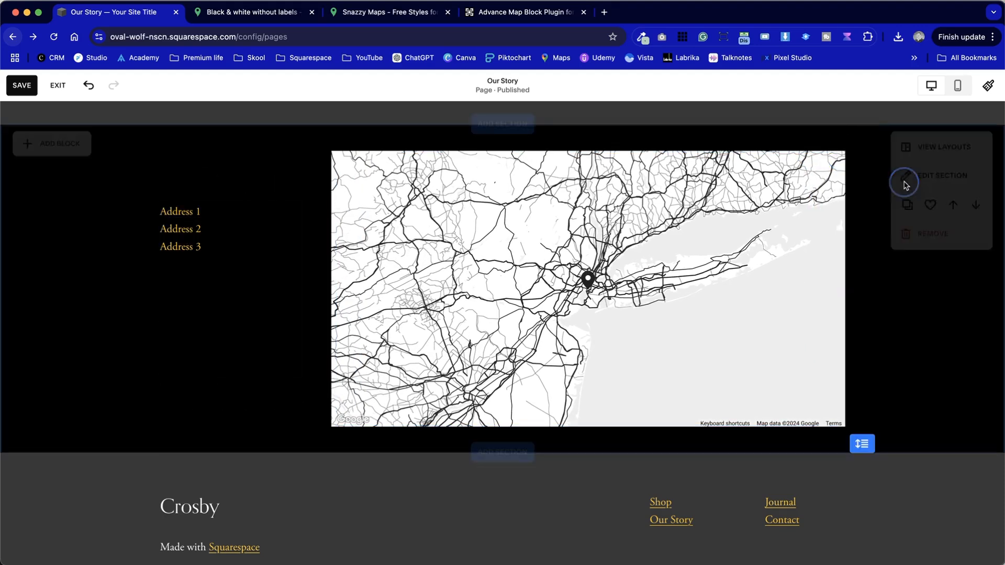
Set the color theme of the map section to Lightest 1.
{"action": "left_click", "coordinate": [299, 265]}
{"action": "left_click", "coordinate": [247, 341]}
{"action": "left_click", "coordinate": [950, 184]}
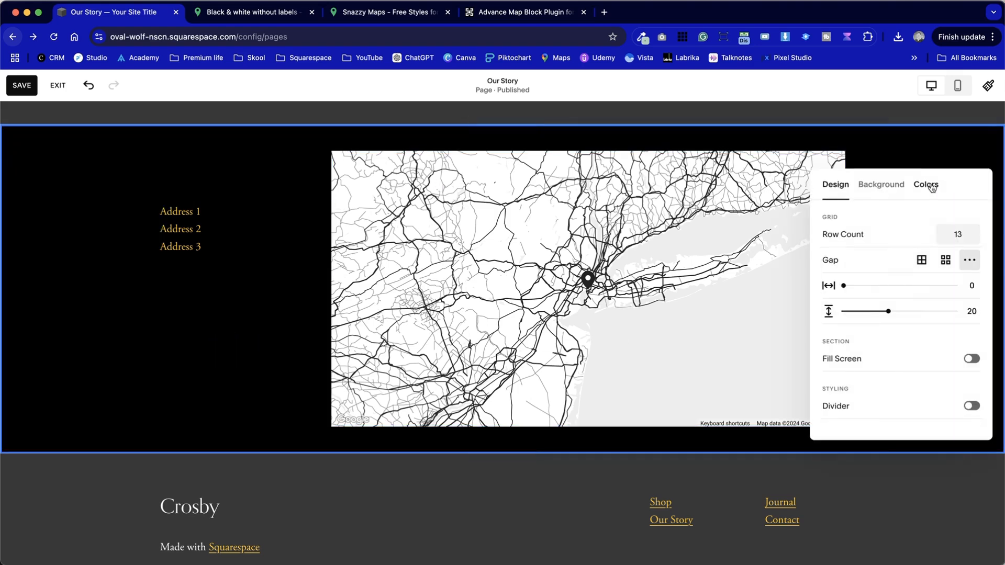
{"action": "left_click", "coordinate": [931, 188]}
{"action": "left_click", "coordinate": [916, 316]}
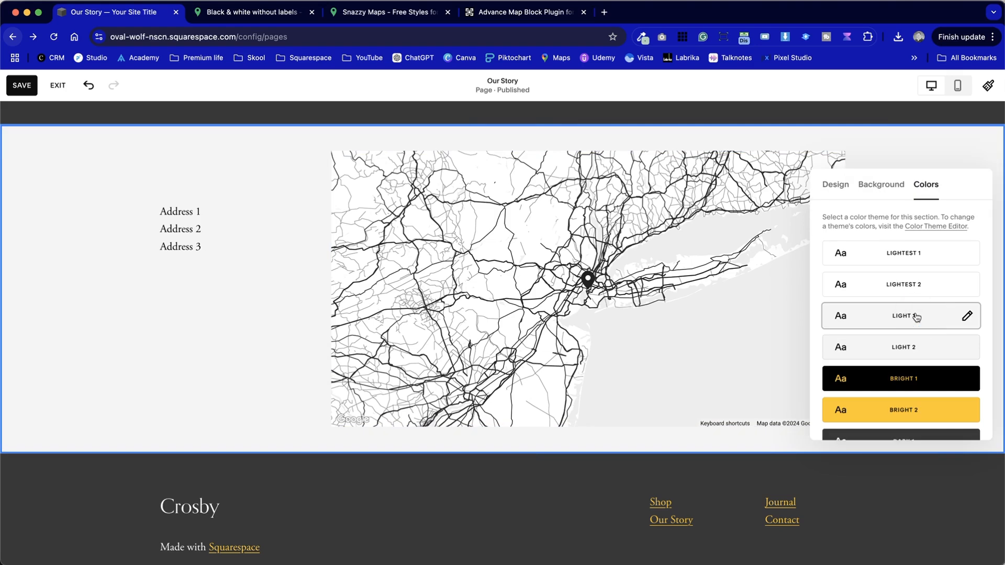
{"action": "left_click", "coordinate": [930, 257]}
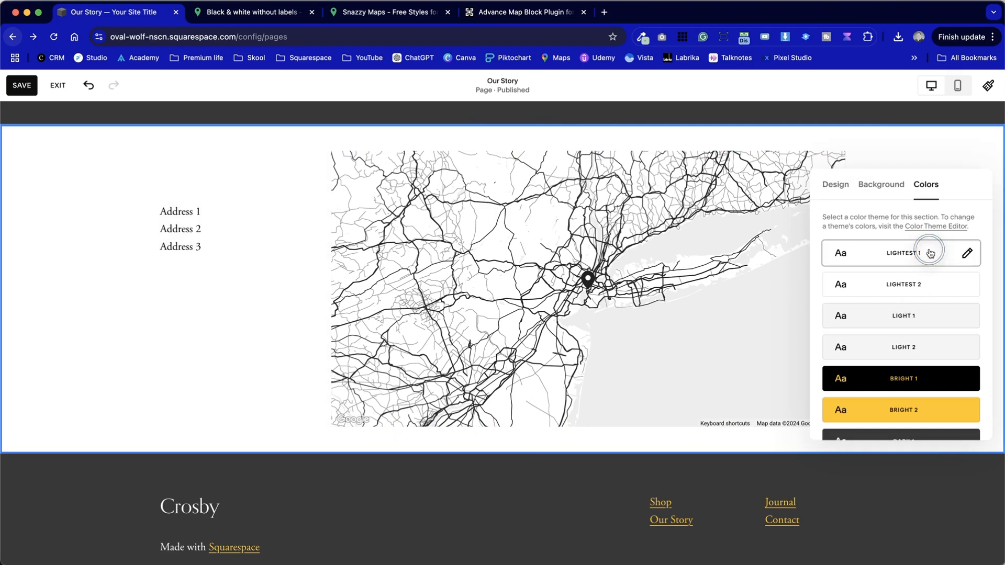
{"action": "left_click", "coordinate": [131, 338]}
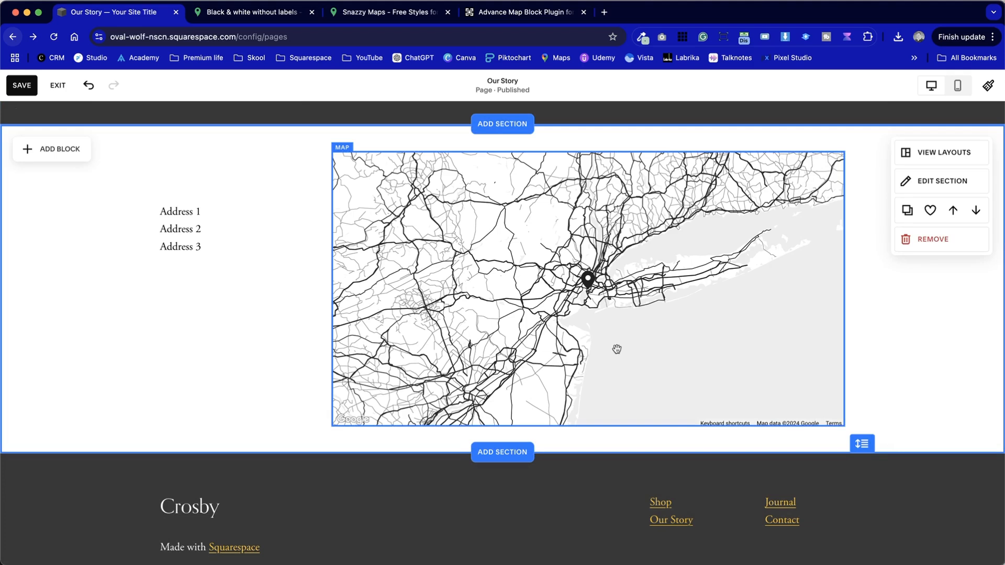
Add a shape block at the section's left edge and stretch it down to the section's full height.
{"action": "left_click", "coordinate": [64, 147]}
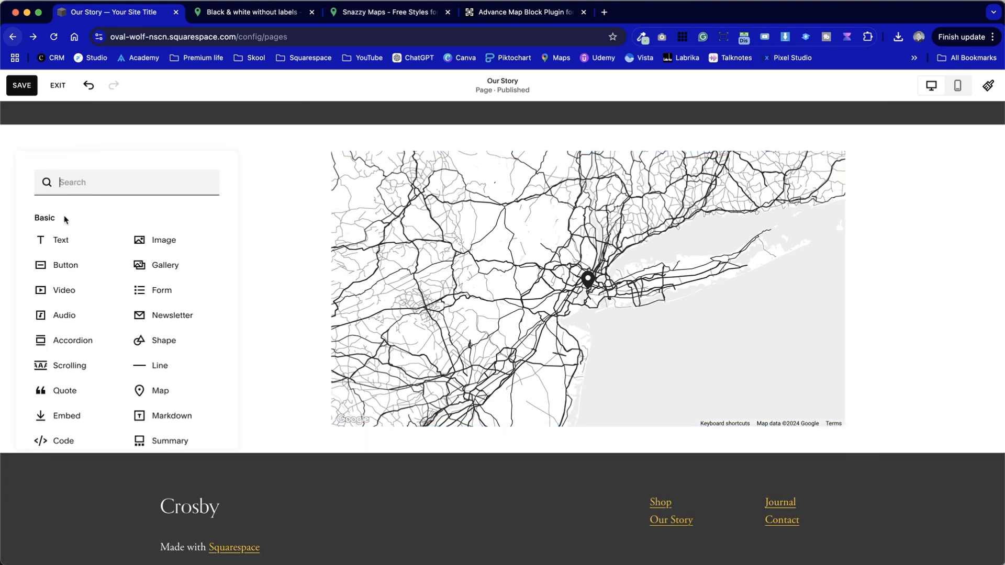
{"action": "left_click", "coordinate": [150, 339]}
{"action": "left_click_drag", "start_coordinate": [272, 183], "coordinate": [180, 207]}
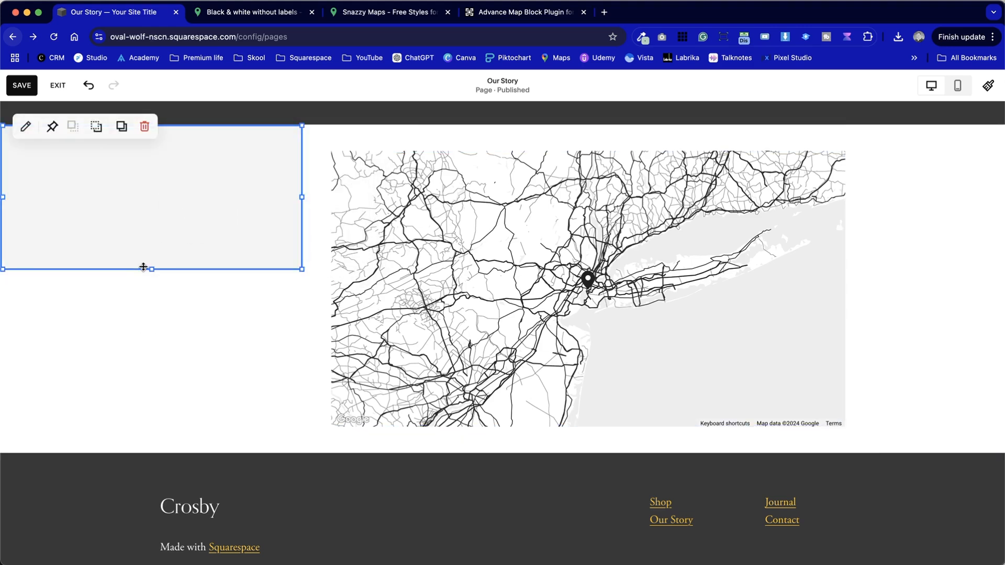
{"action": "left_click_drag", "start_coordinate": [143, 269], "coordinate": [193, 455]}
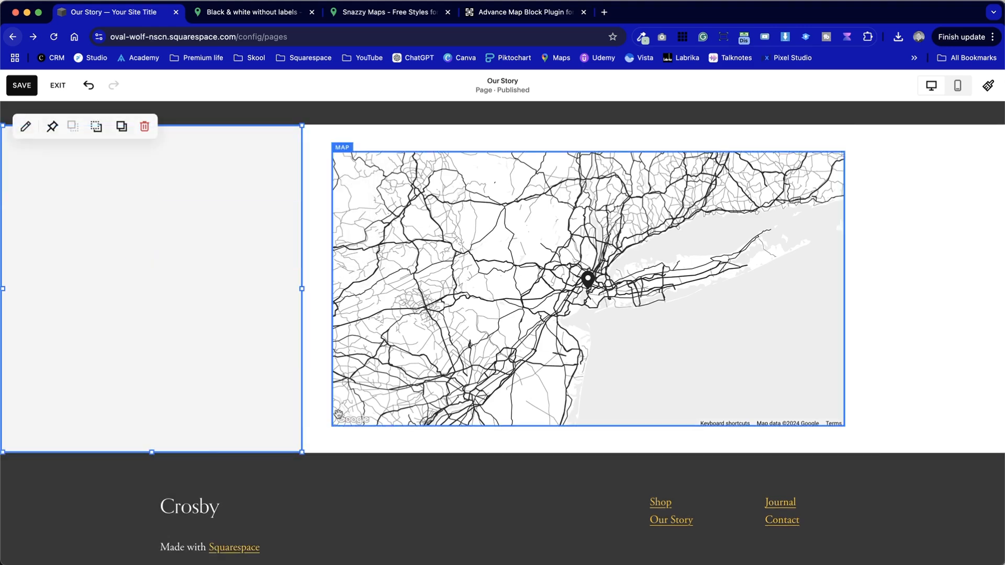
{"action": "left_click", "coordinate": [321, 380]}
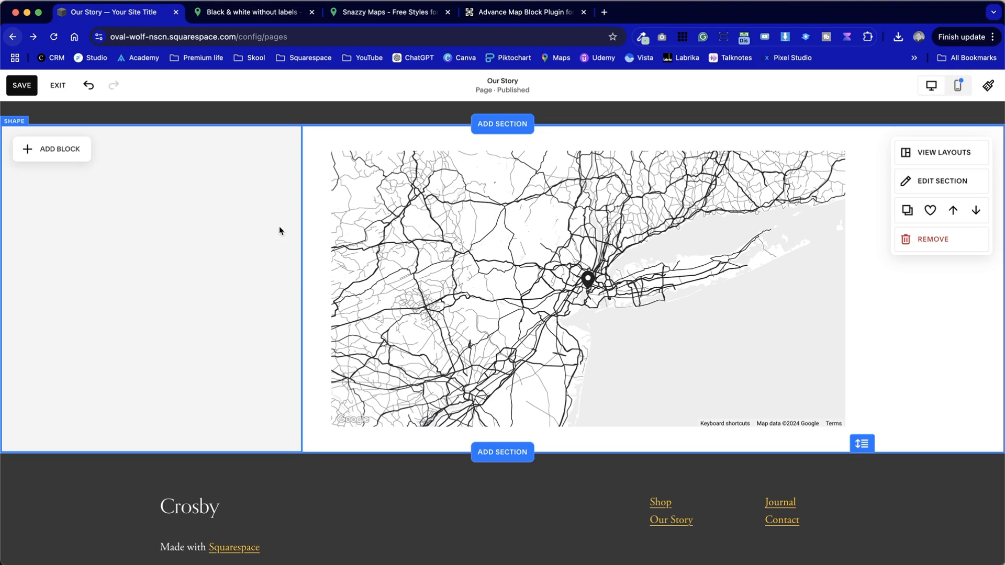
Send the shape block behind the address text.
{"action": "left_click", "coordinate": [292, 282]}
{"action": "left_click", "coordinate": [100, 127]}
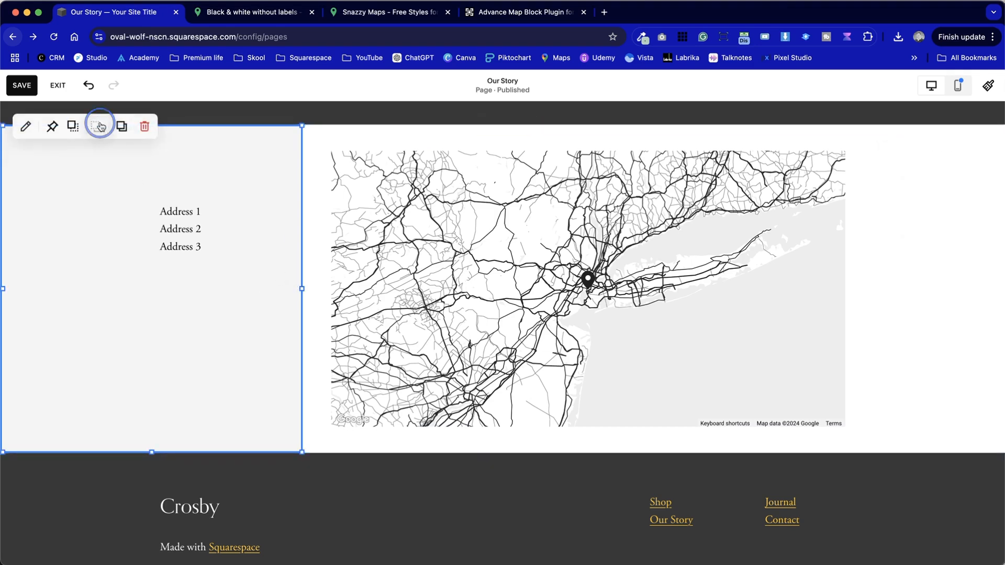
{"action": "left_click", "coordinate": [318, 286]}
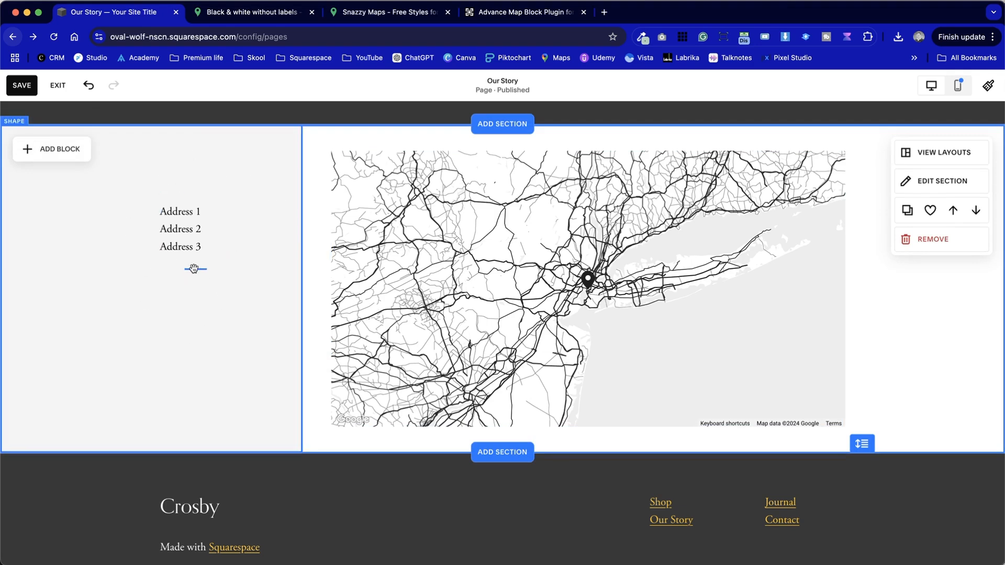
Narrow the address text block from its right edge so it fits inside the grey shape.
{"action": "left_click", "coordinate": [328, 226]}
{"action": "left_click_drag", "start_coordinate": [330, 226], "coordinate": [274, 225]}
{"action": "mouse_move", "coordinate": [157, 231]}
{"action": "left_mouse_down"}
{"action": "mouse_move", "coordinate": [96, 237]}
{"action": "mouse_move", "coordinate": [158, 235]}
{"action": "left_mouse_up"}
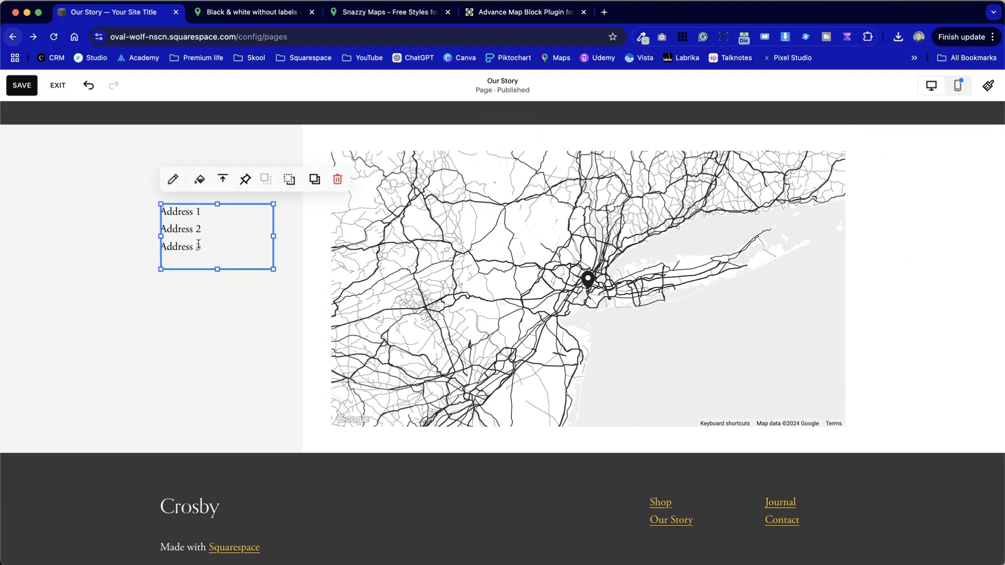
Narrow the map block by one column from its left edge and widen the grey shape by one column toward it.
{"action": "left_click", "coordinate": [330, 295]}
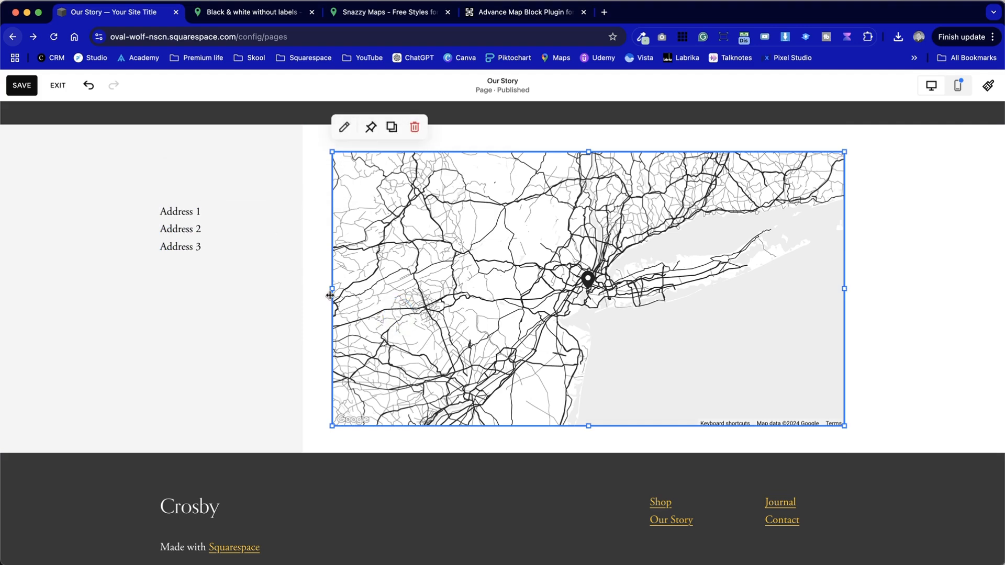
{"action": "mouse_move", "coordinate": [333, 289]}
{"action": "left_mouse_down"}
{"action": "mouse_move", "coordinate": [359, 289]}
{"action": "mouse_move", "coordinate": [317, 289]}
{"action": "mouse_move", "coordinate": [384, 294]}
{"action": "left_mouse_up"}
{"action": "left_click", "coordinate": [282, 285]}
{"action": "left_click", "coordinate": [348, 365]}
Widen the address text block from its right edge by one column within the grey shape.
{"action": "left_click", "coordinate": [166, 231]}
{"action": "left_click_drag", "start_coordinate": [275, 234], "coordinate": [309, 233]}
{"action": "left_click", "coordinate": [345, 361]}
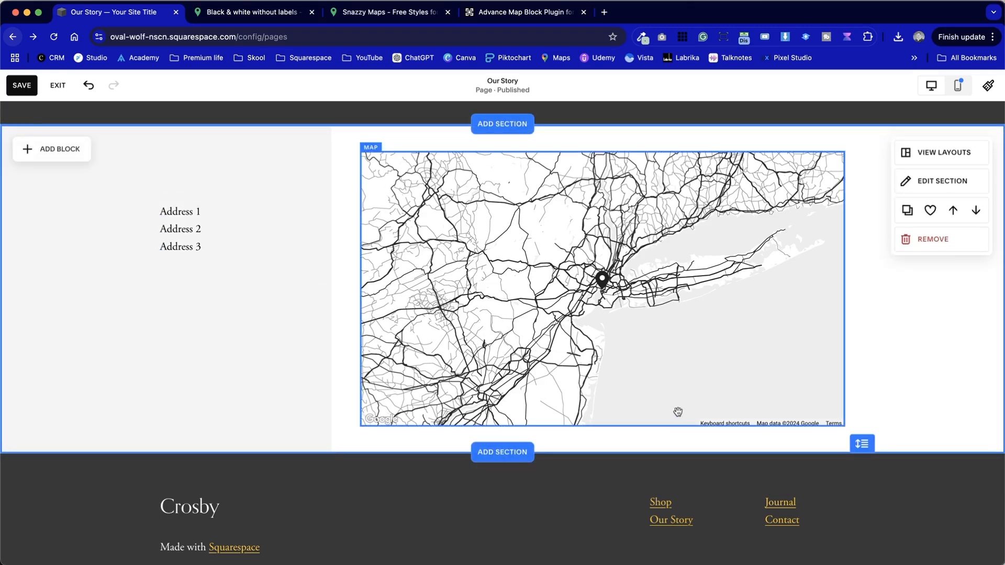
Duplicate the grey shape and fit the copy between the map's right margin and the section's right edge at full height.
{"action": "left_click", "coordinate": [260, 386]}
{"action": "left_click", "coordinate": [122, 128]}
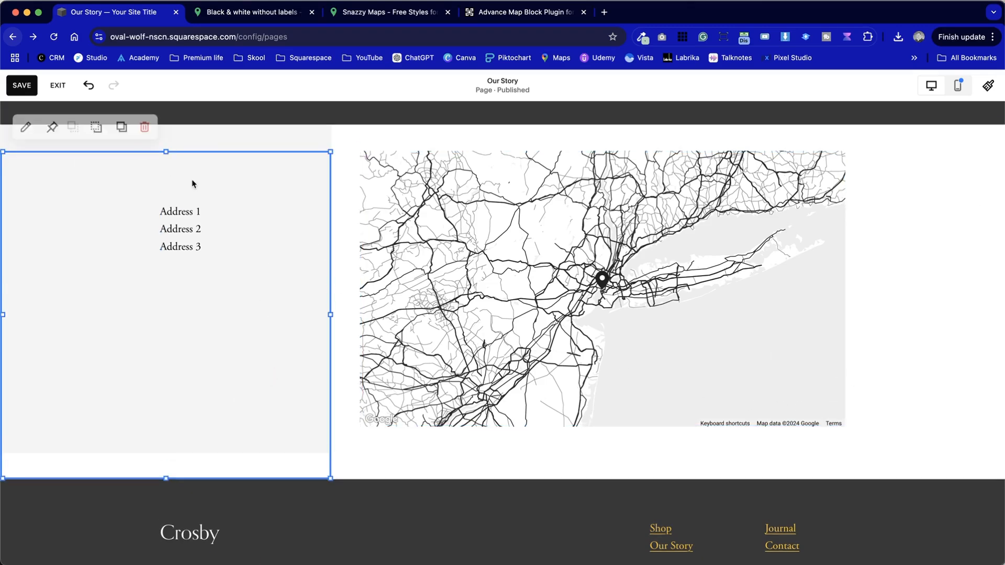
{"action": "left_click_drag", "start_coordinate": [78, 201], "coordinate": [636, 269]}
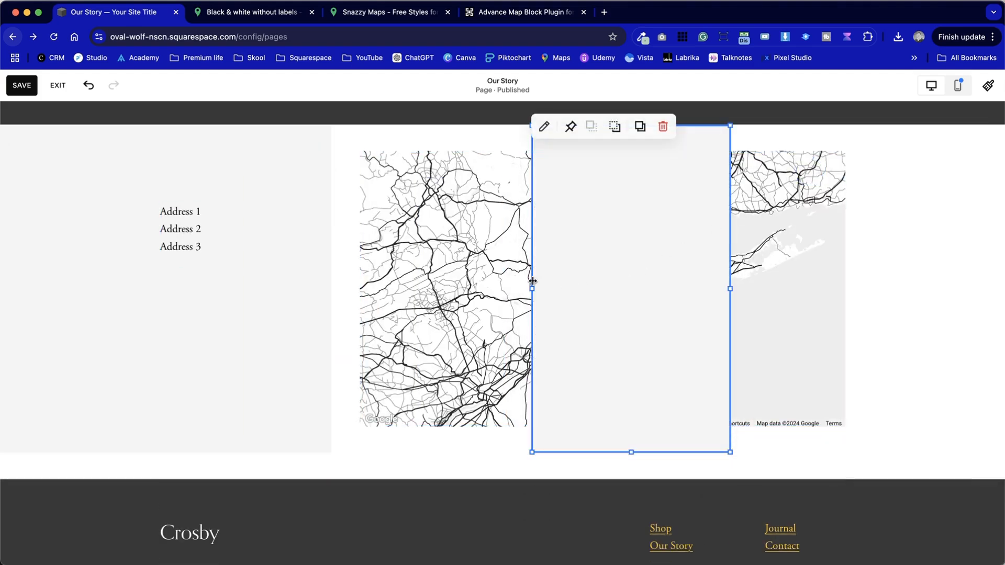
{"action": "left_click_drag", "start_coordinate": [730, 289], "coordinate": [1003, 289]}
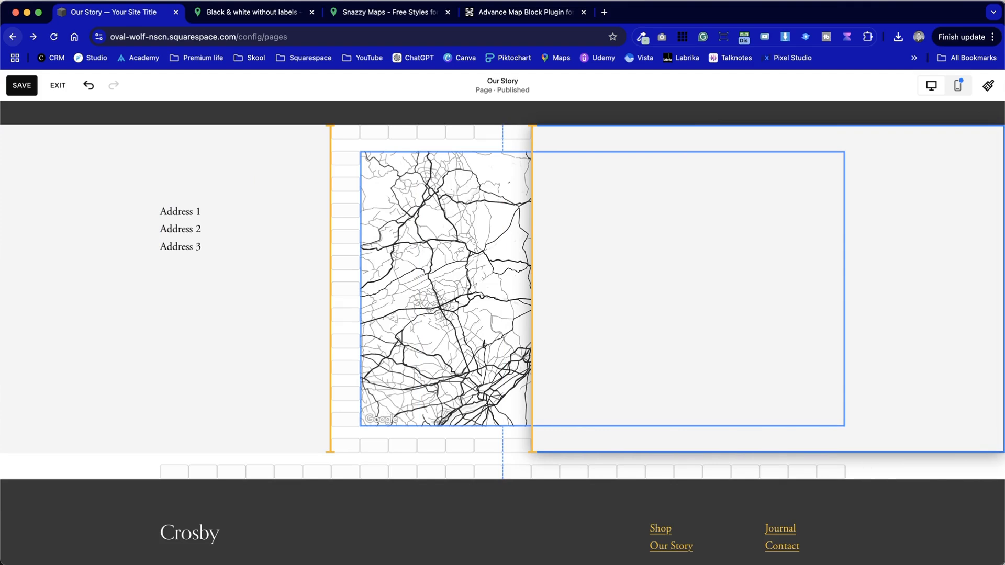
{"action": "left_click_drag", "start_coordinate": [531, 289], "coordinate": [815, 288]}
Narrow the map block by one column from its right edge and remove the extra row at the section's bottom.
{"action": "left_click", "coordinate": [808, 277]}
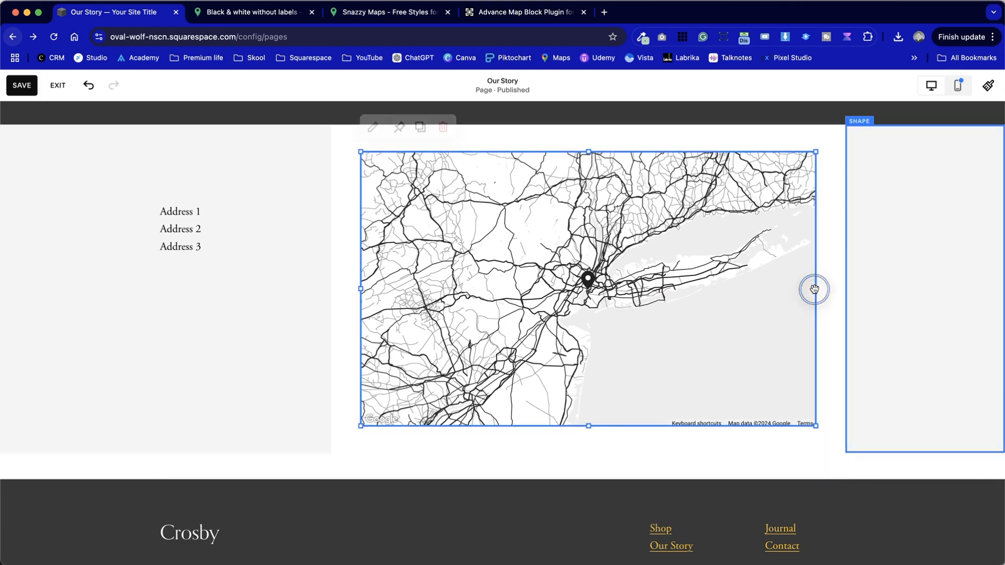
{"action": "left_click_drag", "start_coordinate": [862, 470], "coordinate": [859, 451]}
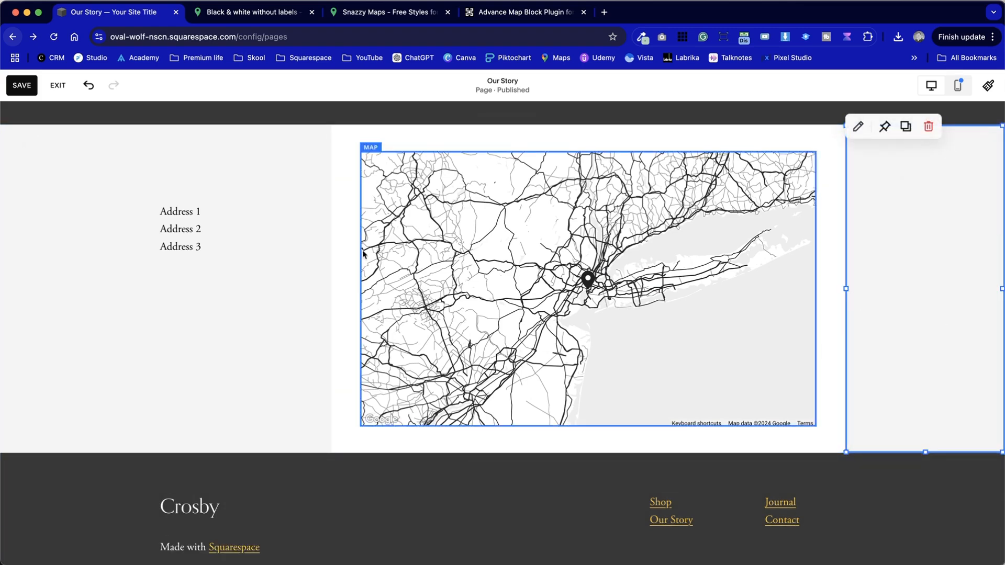
{"action": "left_click", "coordinate": [732, 444]}
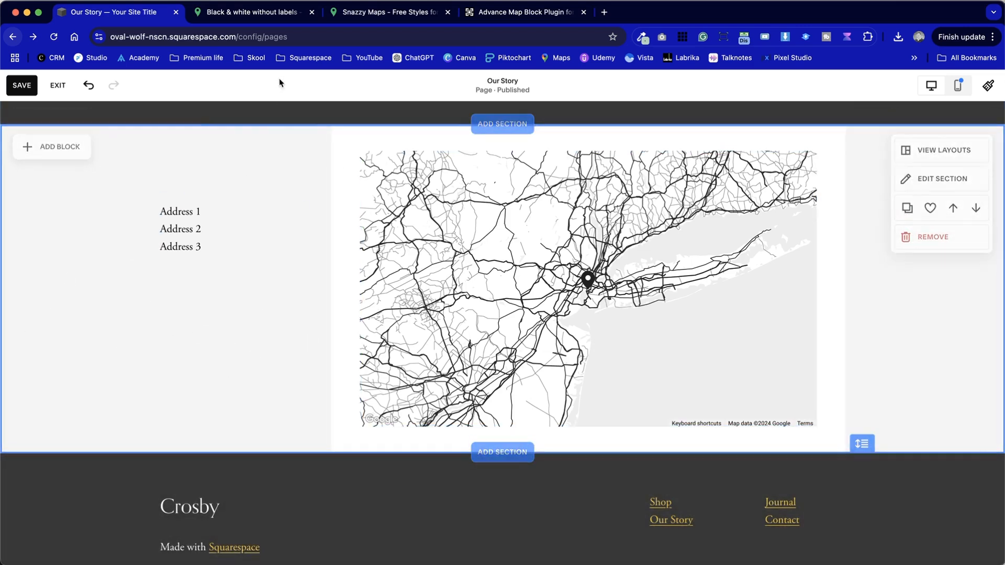
Save the page edits, leave the editor and open the full-window preview of the Our Story page.
{"action": "left_click", "coordinate": [22, 87]}
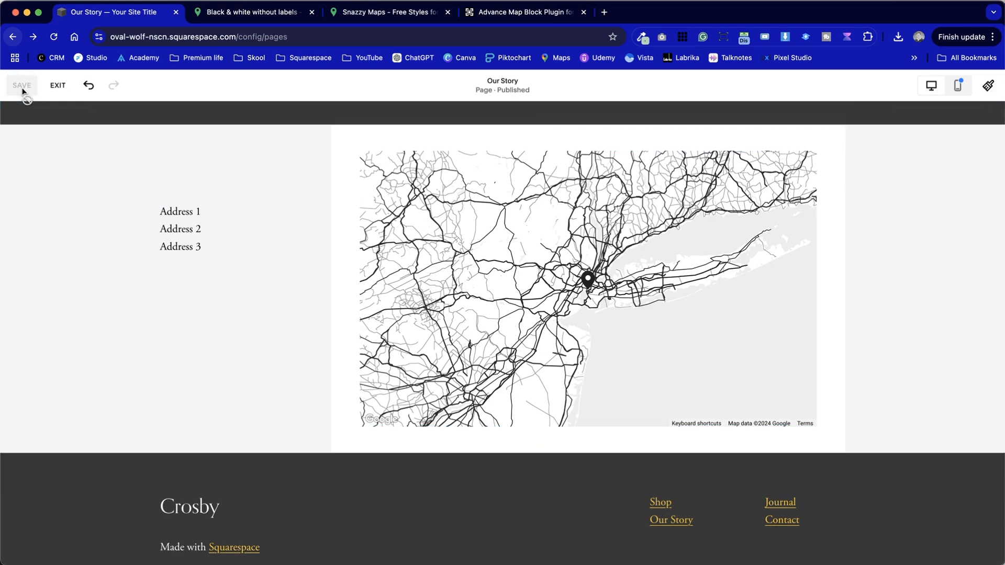
{"action": "left_click", "coordinate": [58, 84]}
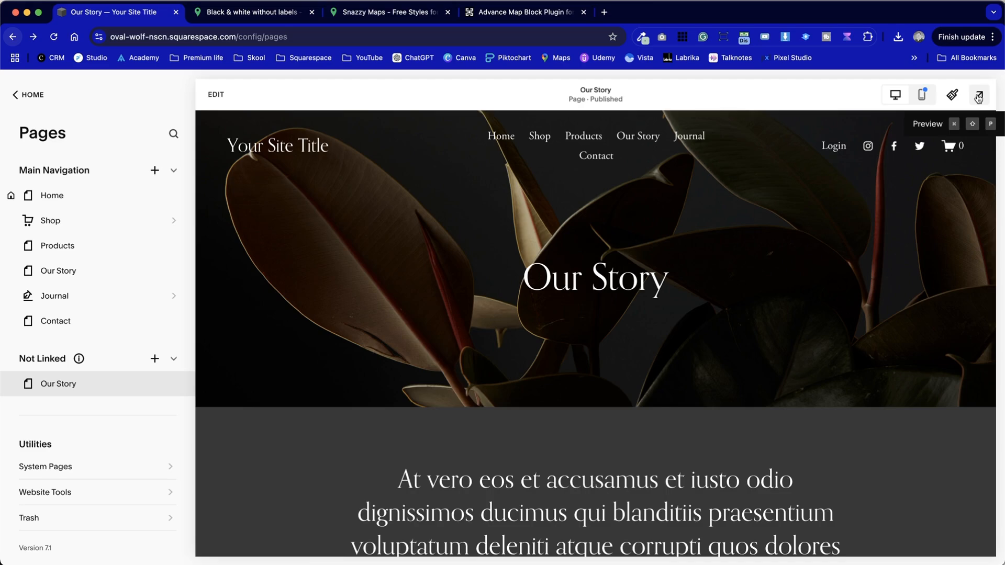
{"action": "left_click", "coordinate": [977, 93]}
Examine how the styled map looks when panned and zoomed in and out, and how its section fits on the page.
{"action": "scroll", "coordinate": [516, 366], "scroll_direction": "down", "scroll_amount": 15}
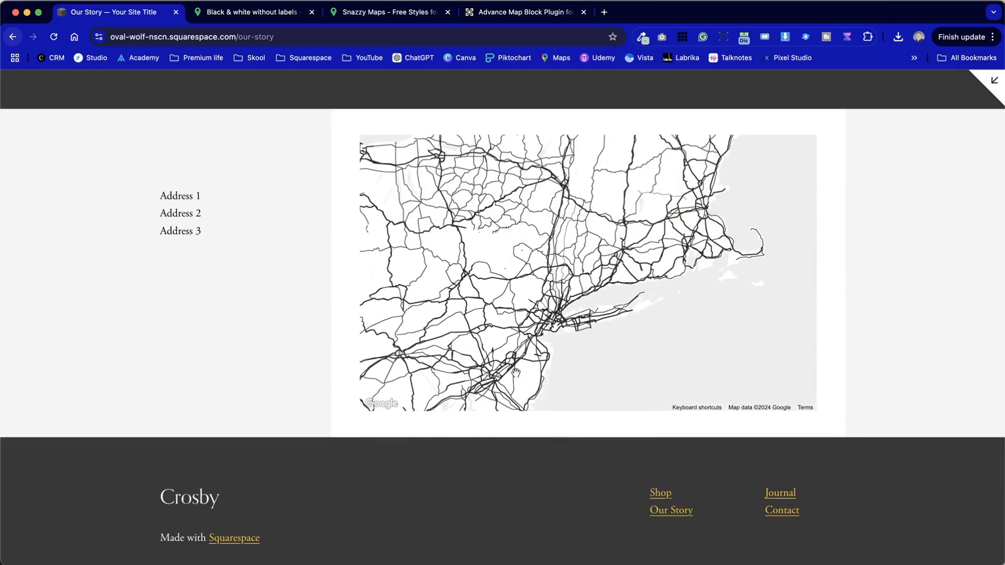
{"action": "scroll", "coordinate": [304, 359], "scroll_direction": "up", "scroll_amount": 3}
{"action": "left_click_drag", "start_coordinate": [521, 372], "coordinate": [558, 313]}
{"action": "scroll", "coordinate": [559, 315], "scroll_direction": "up", "scroll_amount": 5}
{"action": "scroll", "coordinate": [558, 314], "scroll_direction": "down", "scroll_amount": 2}
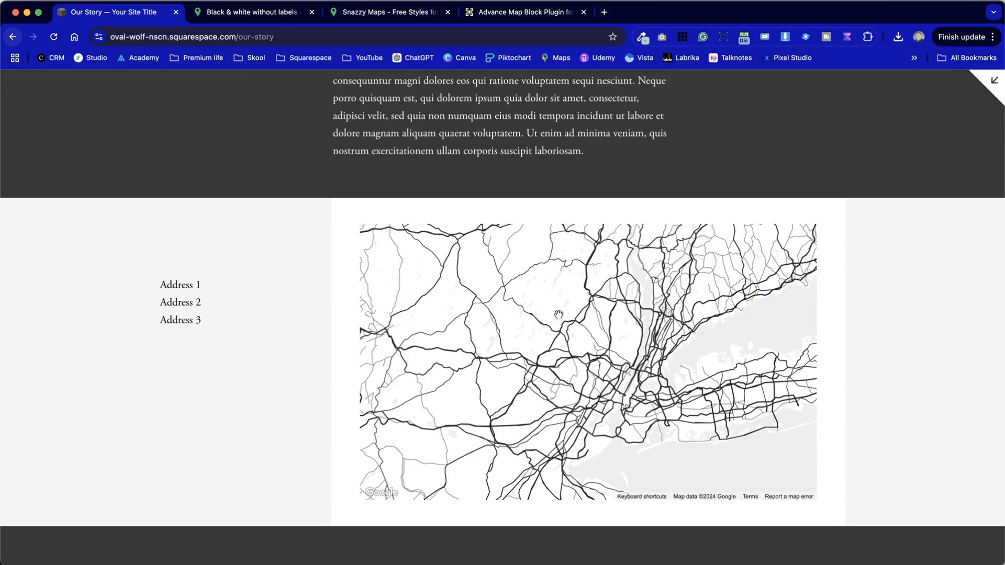
{"action": "left_click_drag", "start_coordinate": [681, 414], "coordinate": [570, 274]}
{"action": "scroll", "coordinate": [553, 329], "scroll_direction": "up", "scroll_amount": 3}
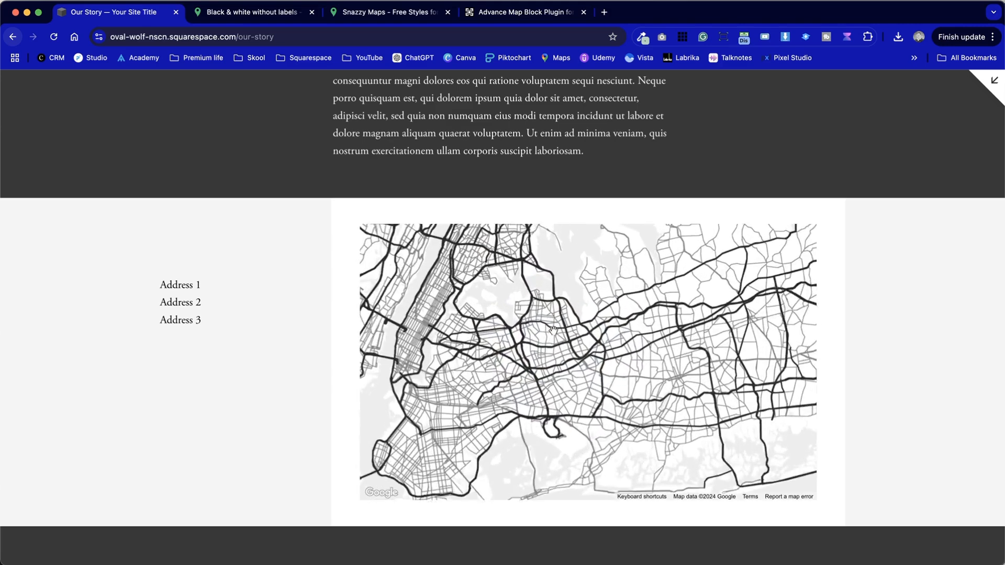
{"action": "left_click_drag", "start_coordinate": [553, 330], "coordinate": [591, 314]}
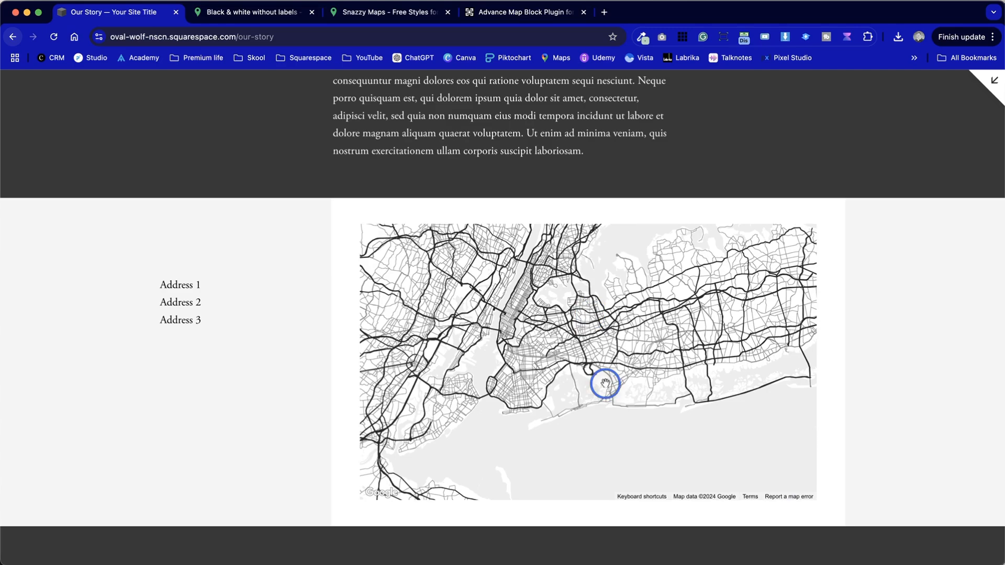
{"action": "scroll", "coordinate": [604, 376], "scroll_direction": "down", "scroll_amount": 3}
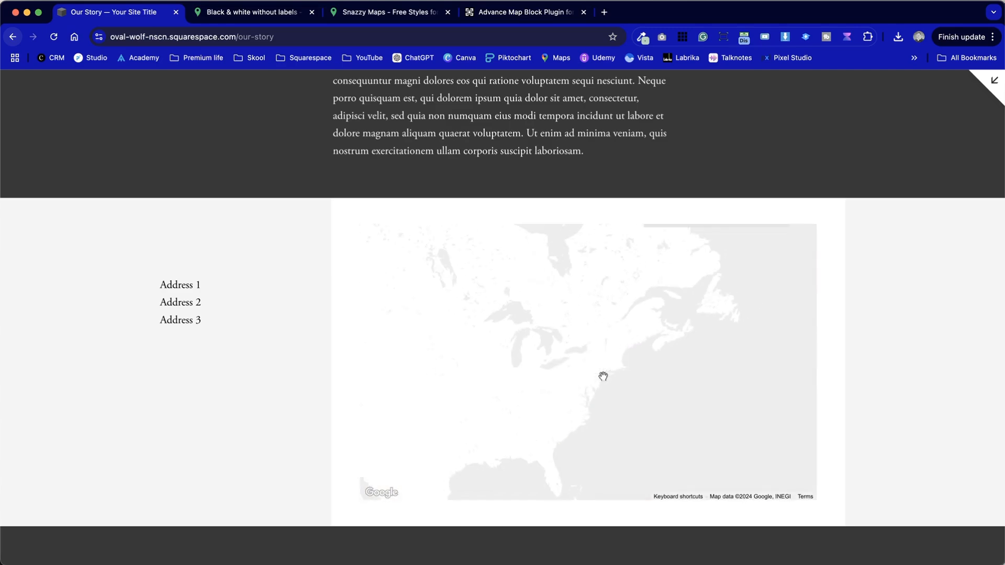
{"action": "scroll", "coordinate": [603, 376], "scroll_direction": "down", "scroll_amount": 3}
{"action": "scroll", "coordinate": [603, 376], "scroll_direction": "up", "scroll_amount": 3}
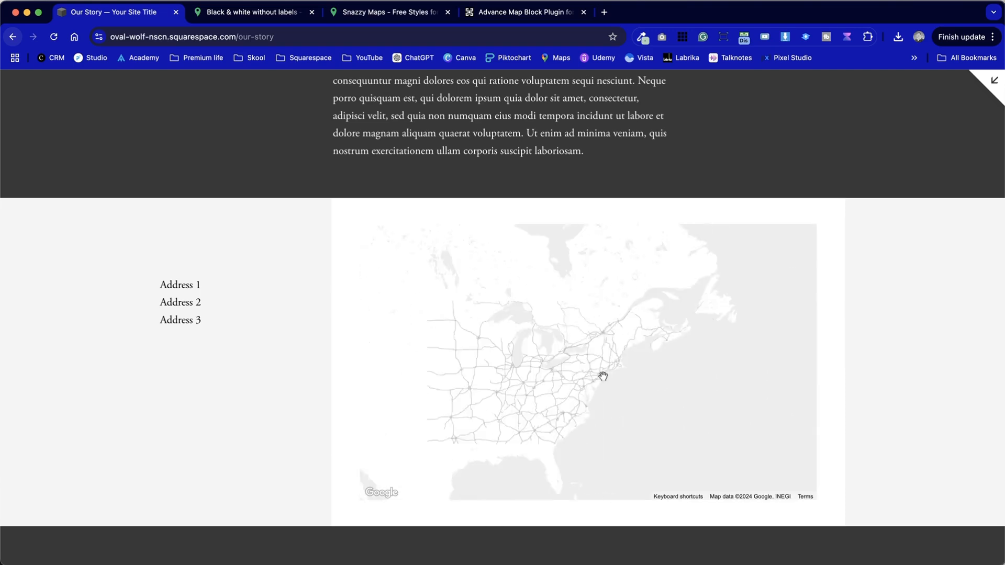
{"action": "scroll", "coordinate": [603, 375], "scroll_direction": "down", "scroll_amount": 3}
{"action": "scroll", "coordinate": [603, 376], "scroll_direction": "up", "scroll_amount": 2}
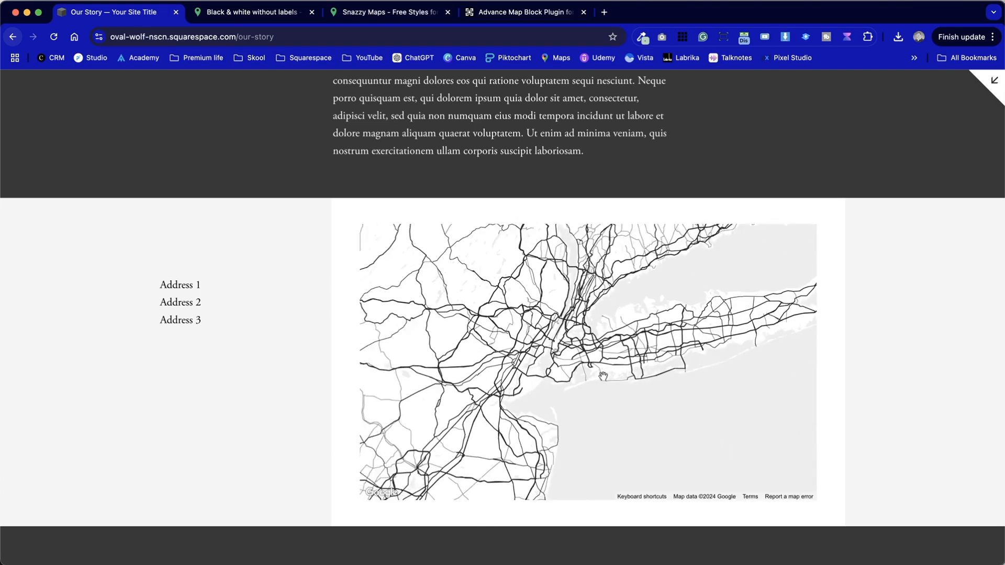
{"action": "left_click_drag", "start_coordinate": [593, 346], "coordinate": [617, 339]}
{"action": "scroll", "coordinate": [617, 337], "scroll_direction": "up", "scroll_amount": 5}
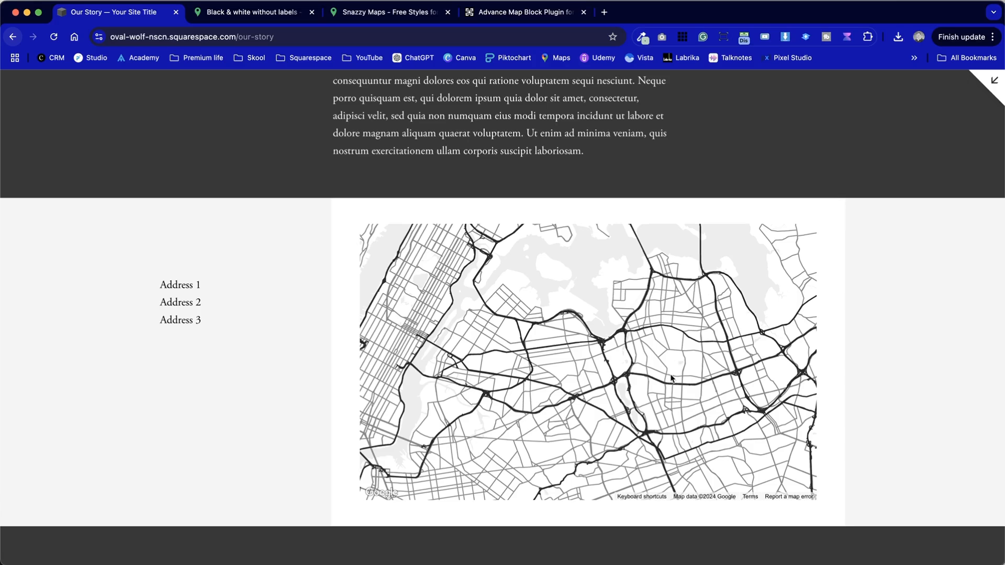
{"action": "scroll", "coordinate": [901, 305], "scroll_direction": "down", "scroll_amount": 3}
{"action": "scroll", "coordinate": [902, 305], "scroll_direction": "up", "scroll_amount": 6}
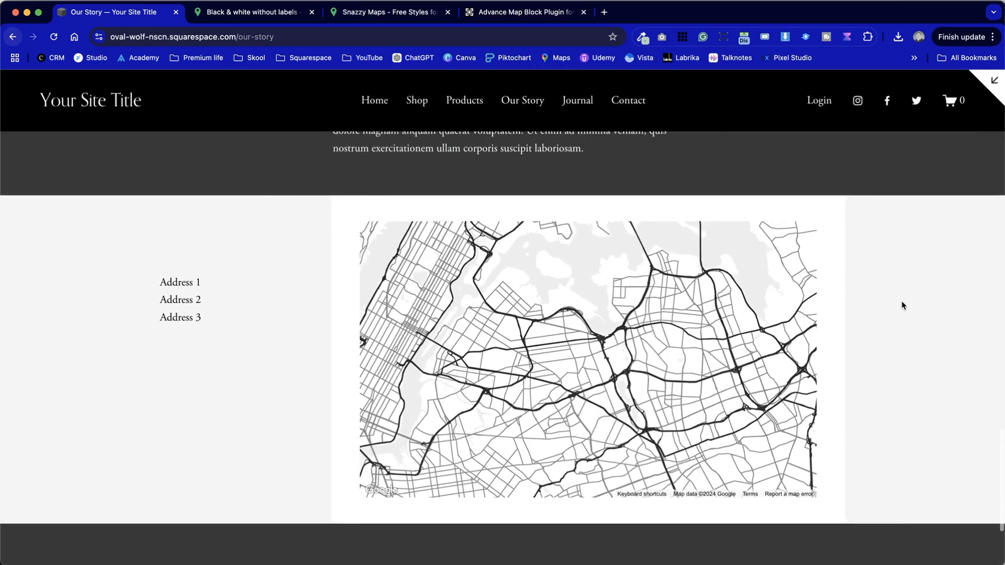
{"action": "scroll", "coordinate": [902, 305], "scroll_direction": "up", "scroll_amount": 4}
{"action": "scroll", "coordinate": [902, 305], "scroll_direction": "down", "scroll_amount": 6}
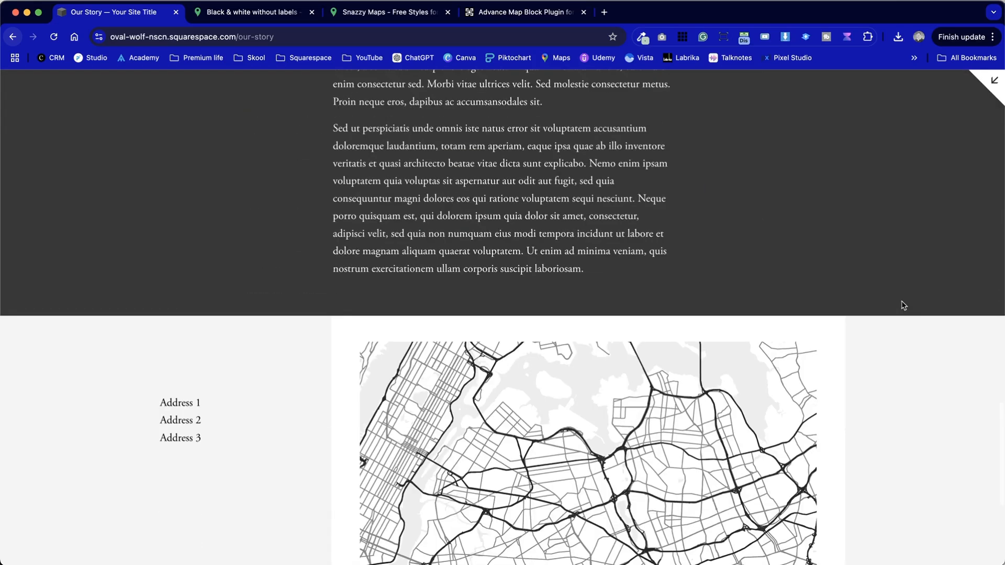
{"action": "scroll", "coordinate": [902, 306], "scroll_direction": "down", "scroll_amount": 1}
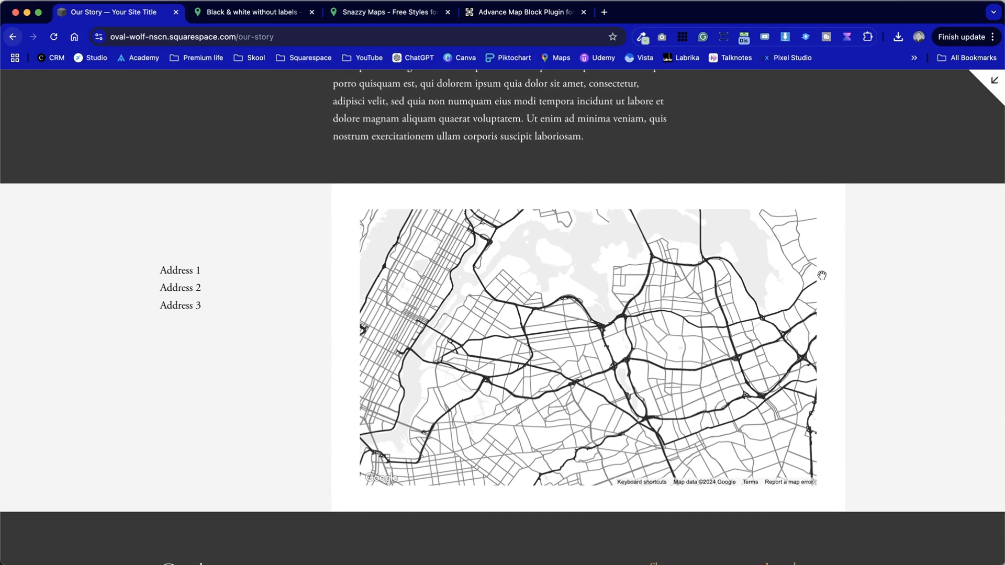
Close the preview, switch the Our Story page to mobile view and open it for editing.
{"action": "left_click", "coordinate": [997, 96]}
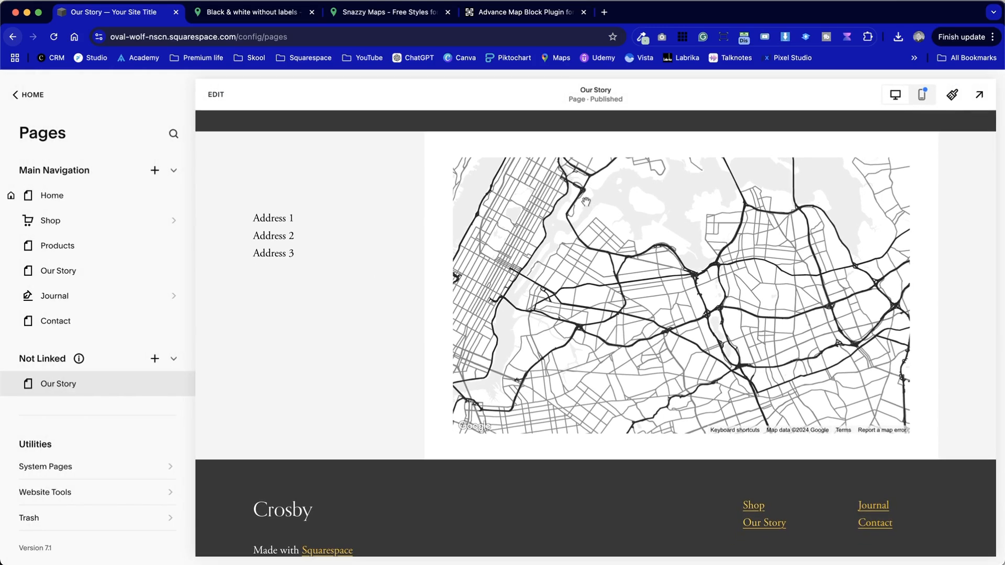
{"action": "left_click", "coordinate": [923, 94]}
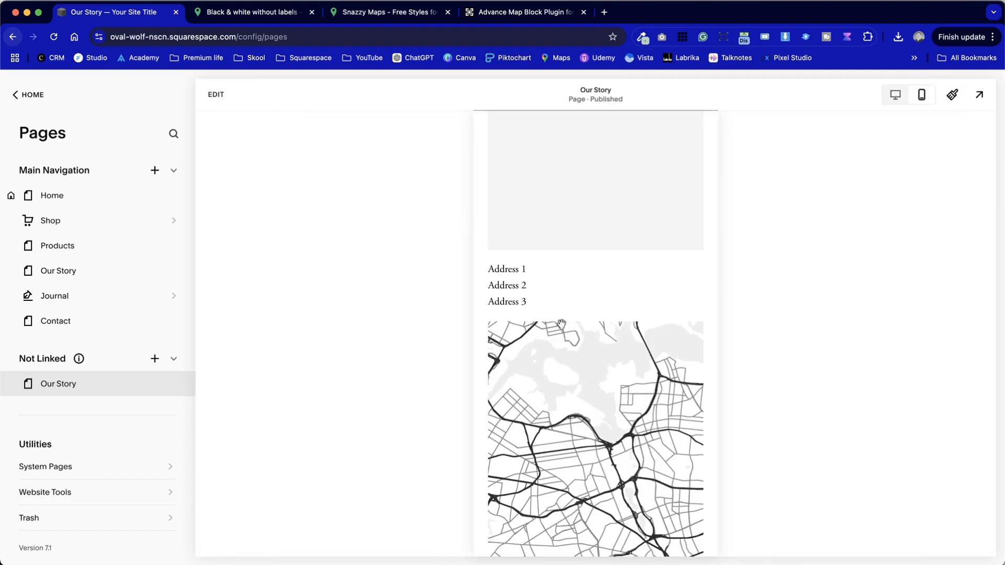
{"action": "left_click", "coordinate": [216, 94]}
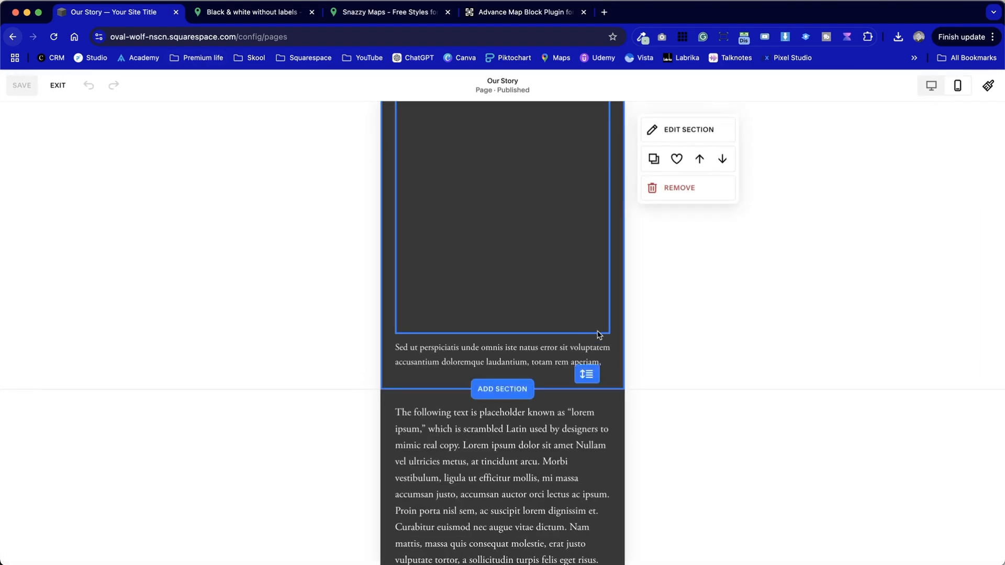
Widen the grey shape above the address text to the full width of the mobile section.
{"action": "scroll", "coordinate": [598, 333], "scroll_direction": "down", "scroll_amount": 10}
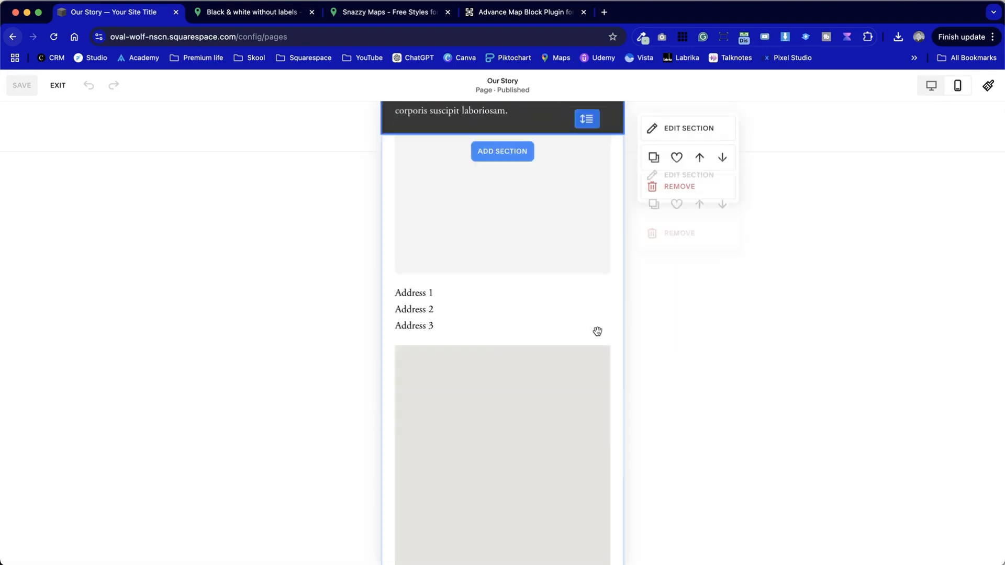
{"action": "left_click", "coordinate": [546, 260]}
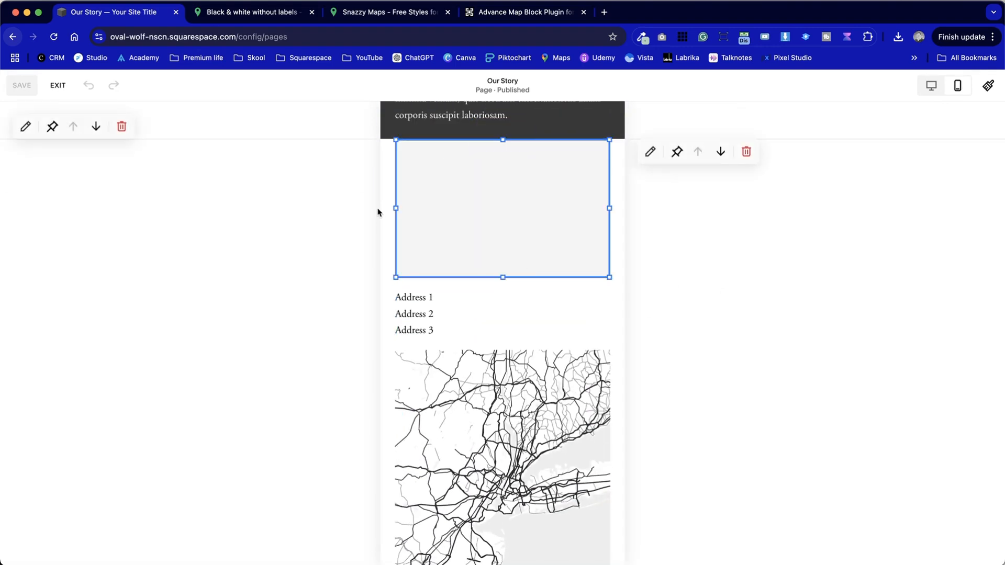
{"action": "left_click_drag", "start_coordinate": [395, 205], "coordinate": [366, 204]}
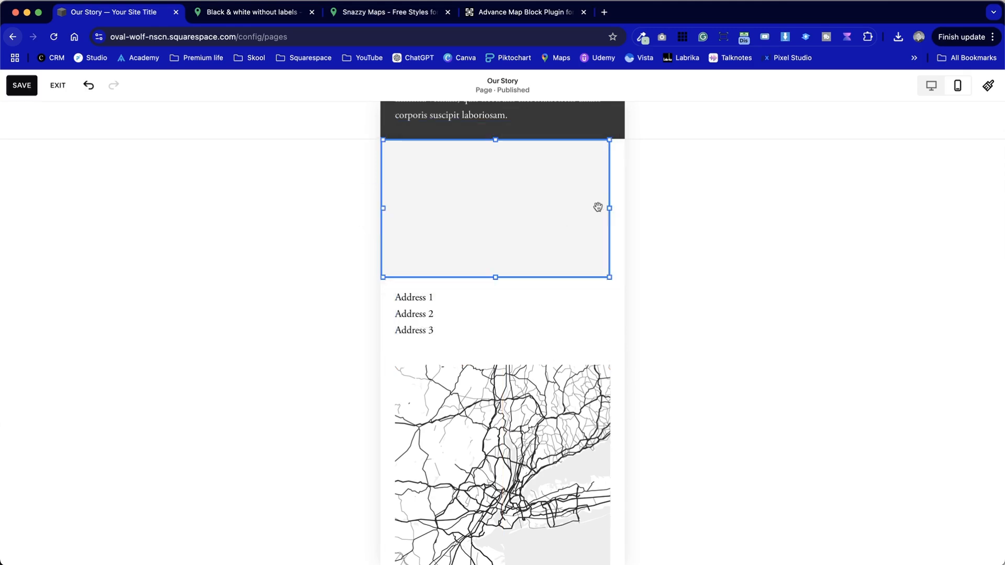
{"action": "left_click", "coordinate": [615, 210]}
{"action": "left_click", "coordinate": [607, 206]}
{"action": "left_click_drag", "start_coordinate": [607, 206], "coordinate": [622, 206]}
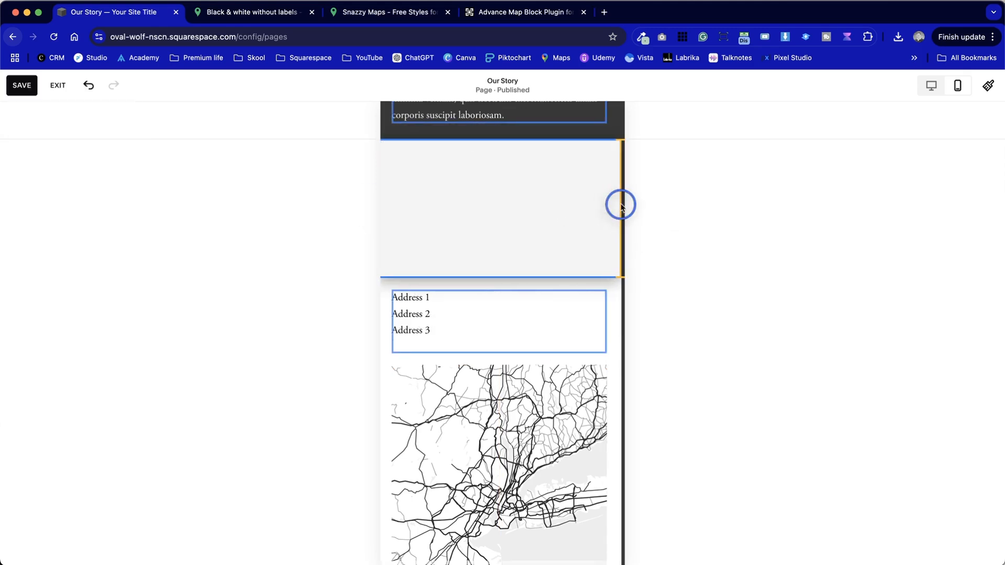
Move the address text block up onto the upper grey shape and bring it forward in front of the shape.
{"action": "left_click", "coordinate": [506, 340]}
{"action": "left_click", "coordinate": [512, 215]}
{"action": "left_click", "coordinate": [467, 326]}
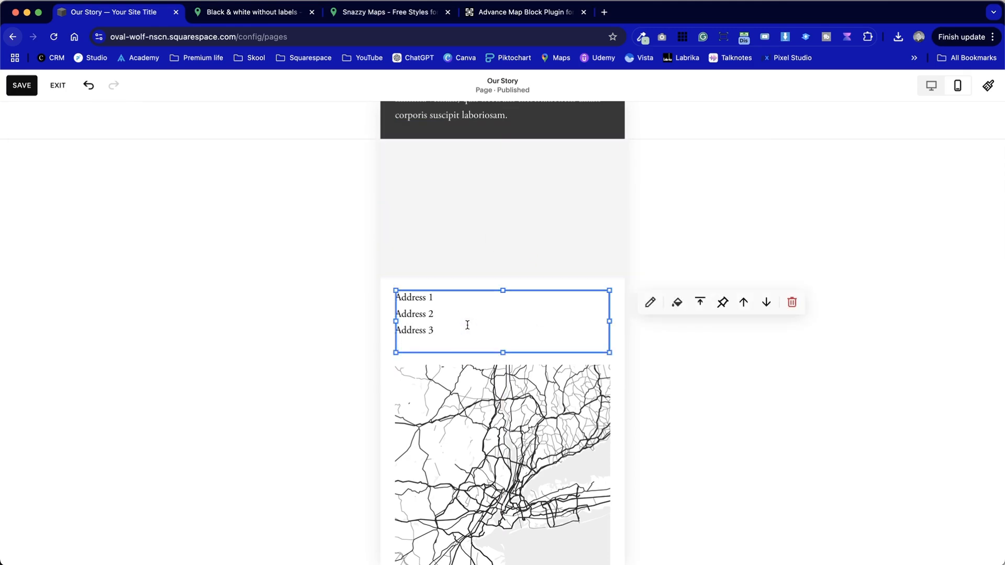
{"action": "left_click", "coordinate": [387, 350]}
{"action": "left_click_drag", "start_coordinate": [426, 323], "coordinate": [424, 189]}
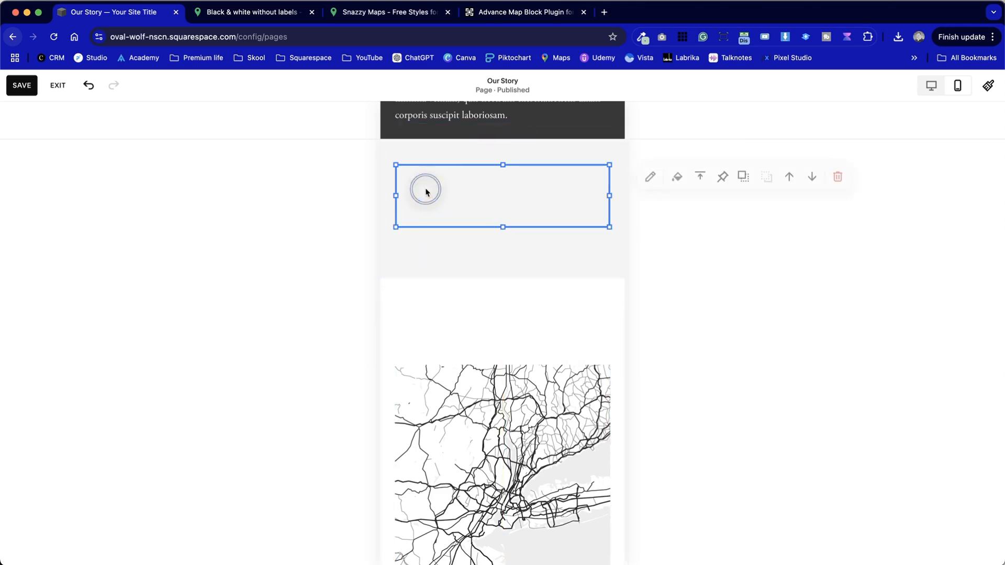
{"action": "left_click", "coordinate": [744, 179]}
Move the map block up directly beneath the upper grey shape and the lower shape up beneath the map.
{"action": "left_click", "coordinate": [471, 321]}
{"action": "left_click_drag", "start_coordinate": [471, 420], "coordinate": [476, 351]}
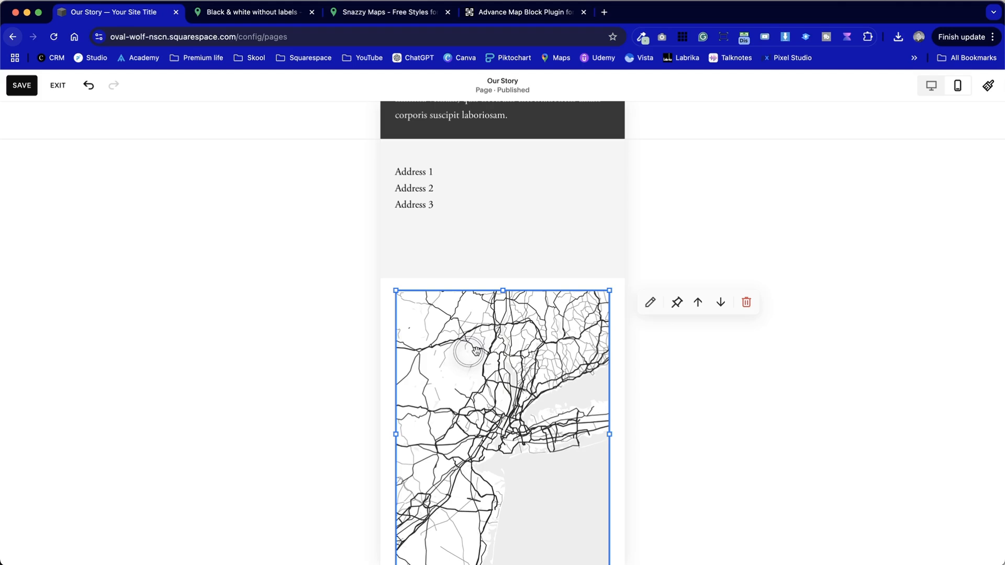
{"action": "scroll", "coordinate": [413, 425], "scroll_direction": "down", "scroll_amount": 5}
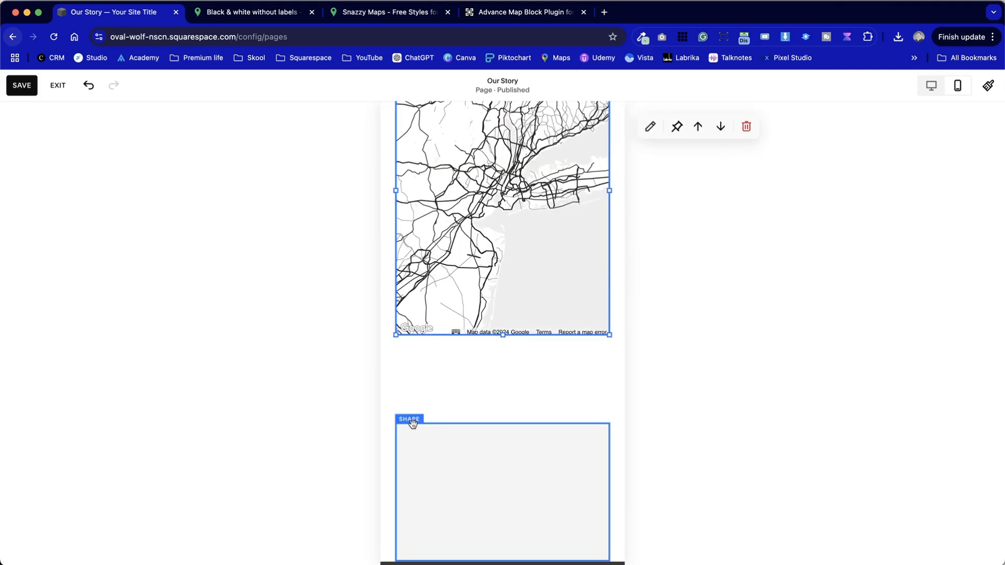
{"action": "left_click_drag", "start_coordinate": [497, 464], "coordinate": [492, 389]}
Widen the grey shape beneath the map to both edges of the mobile section.
{"action": "left_click_drag", "start_coordinate": [395, 416], "coordinate": [374, 415]}
{"action": "left_click", "coordinate": [619, 414]}
{"action": "left_click", "coordinate": [599, 415]}
{"action": "left_click_drag", "start_coordinate": [608, 414], "coordinate": [624, 417]}
Shorten the lower grey shape to a thin band and remove the empty rows at the bottom of the section.
{"action": "scroll", "coordinate": [554, 468], "scroll_direction": "down", "scroll_amount": 3}
{"action": "left_click_drag", "start_coordinate": [506, 314], "coordinate": [498, 218]}
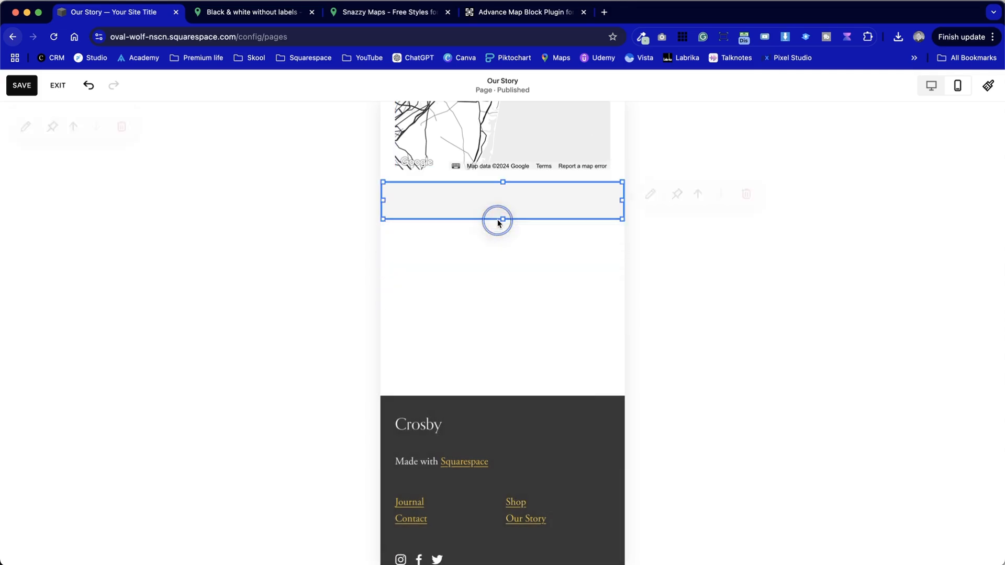
{"action": "left_click", "coordinate": [555, 310]}
{"action": "left_click_drag", "start_coordinate": [591, 385], "coordinate": [617, 112]}
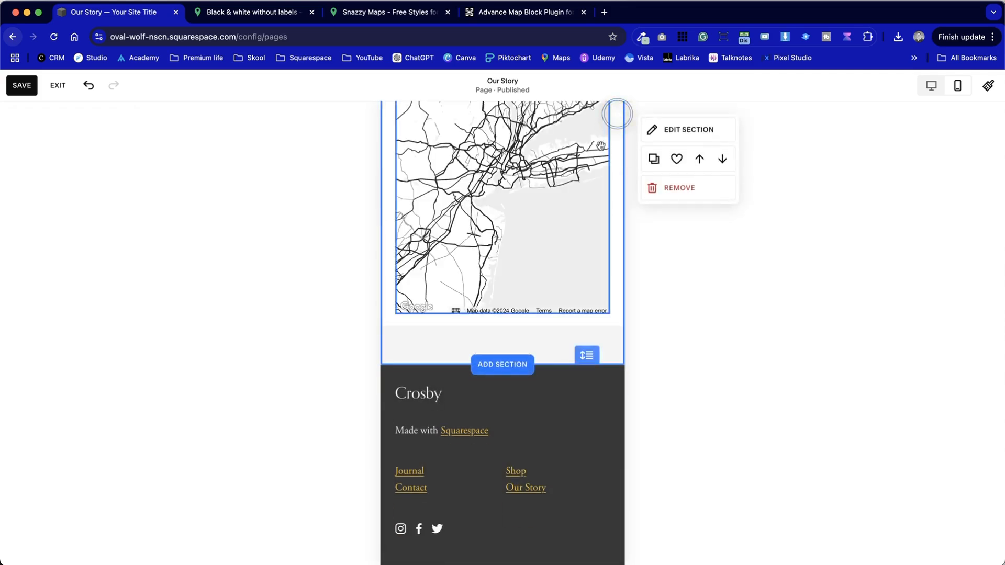
Narrow the address text block by one column, then shift it one column right and slightly down on the grey shape.
{"action": "scroll", "coordinate": [482, 362], "scroll_direction": "up", "scroll_amount": 5}
{"action": "scroll", "coordinate": [439, 304], "scroll_direction": "down", "scroll_amount": 2}
{"action": "left_click", "coordinate": [397, 245]}
{"action": "left_click", "coordinate": [397, 248]}
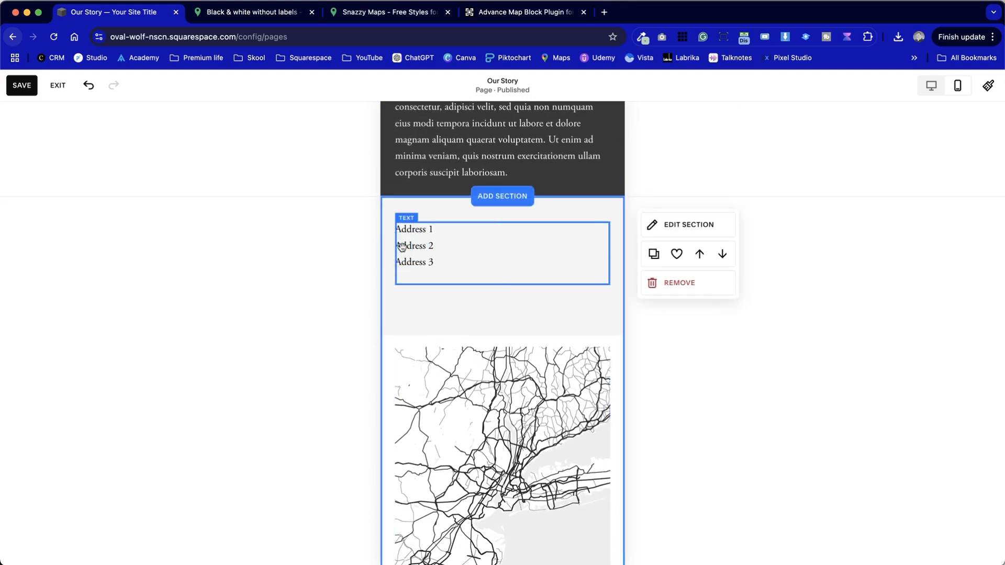
{"action": "left_click", "coordinate": [462, 263]}
{"action": "left_click_drag", "start_coordinate": [606, 250], "coordinate": [576, 250]}
{"action": "left_click_drag", "start_coordinate": [465, 271], "coordinate": [498, 285]}
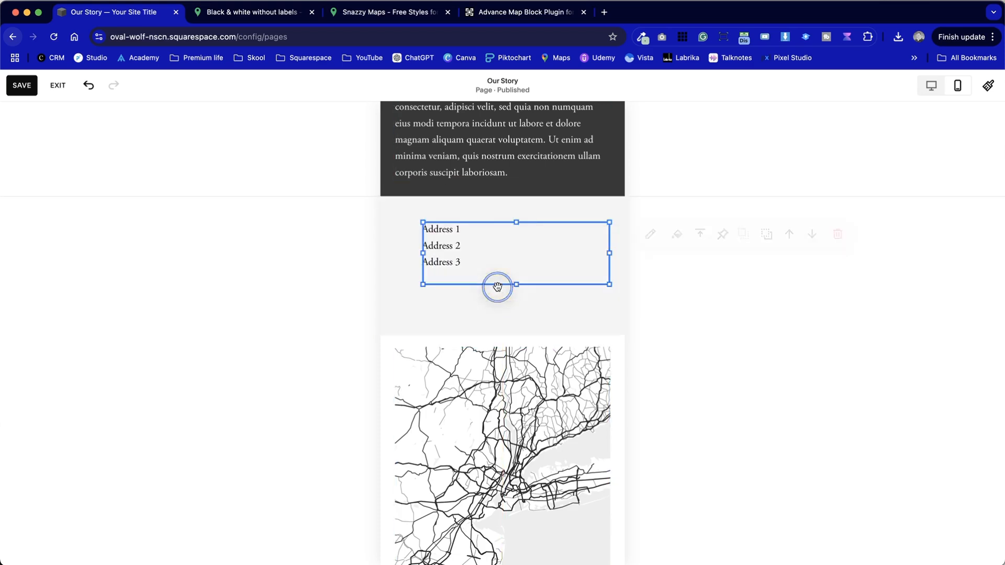
{"action": "left_click_drag", "start_coordinate": [455, 258], "coordinate": [456, 276]}
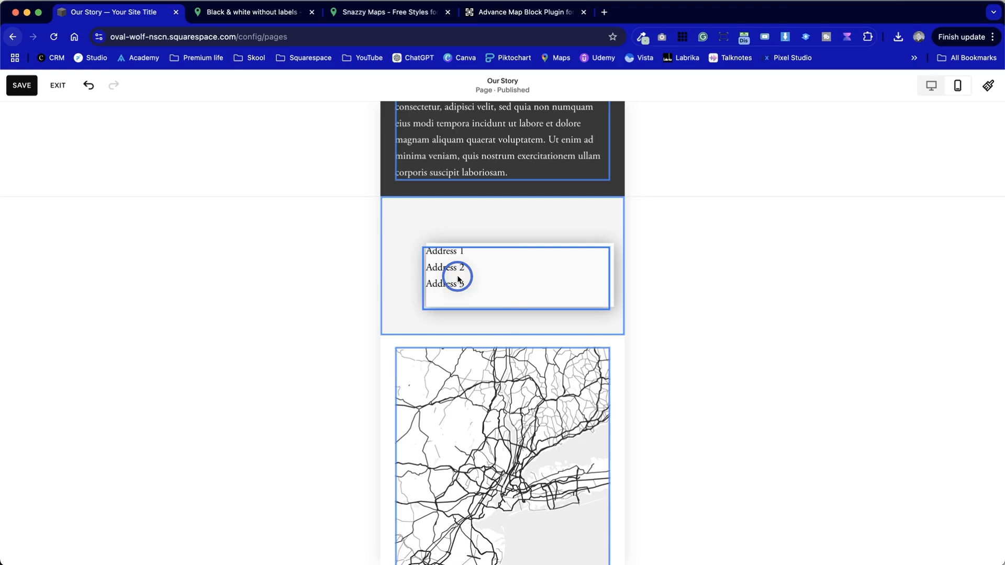
Narrow the address text block by one column from its right edge so it sits centred on the shape.
{"action": "left_click", "coordinate": [411, 290]}
{"action": "scroll", "coordinate": [576, 366], "scroll_direction": "down", "scroll_amount": 3}
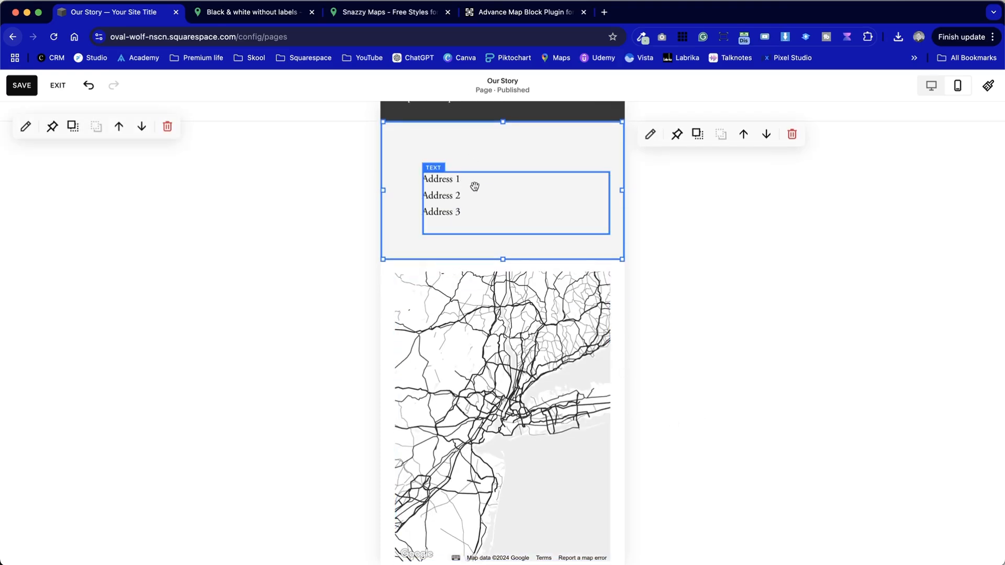
{"action": "left_click", "coordinate": [573, 202]}
{"action": "left_click_drag", "start_coordinate": [610, 202], "coordinate": [572, 202]}
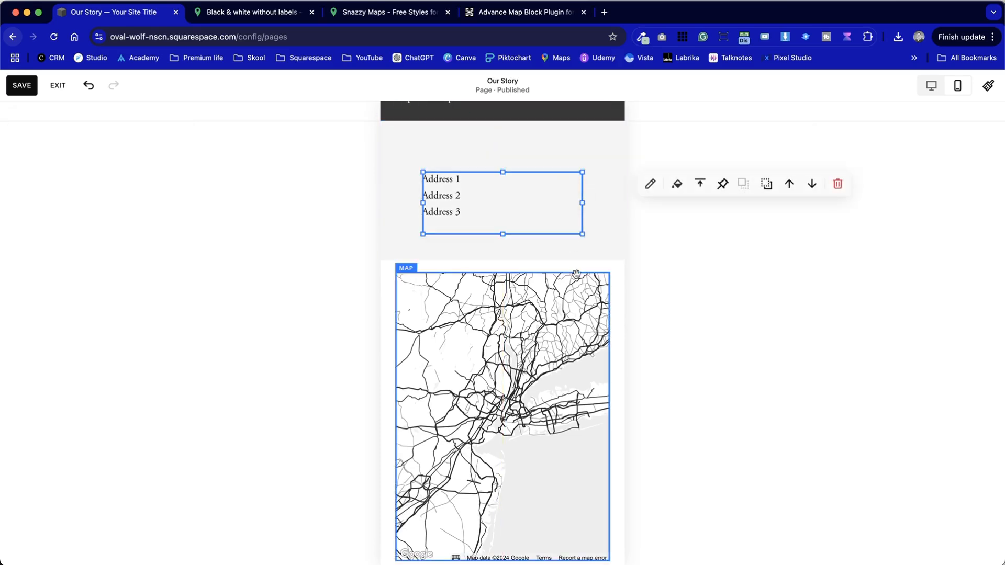
{"action": "left_click", "coordinate": [615, 299]}
Save the mobile layout changes and switch the page editor to desktop view at the map section.
{"action": "scroll", "coordinate": [614, 300], "scroll_direction": "down", "scroll_amount": 4}
{"action": "scroll", "coordinate": [615, 300], "scroll_direction": "up", "scroll_amount": 5}
{"action": "scroll", "coordinate": [614, 300], "scroll_direction": "down", "scroll_amount": 3}
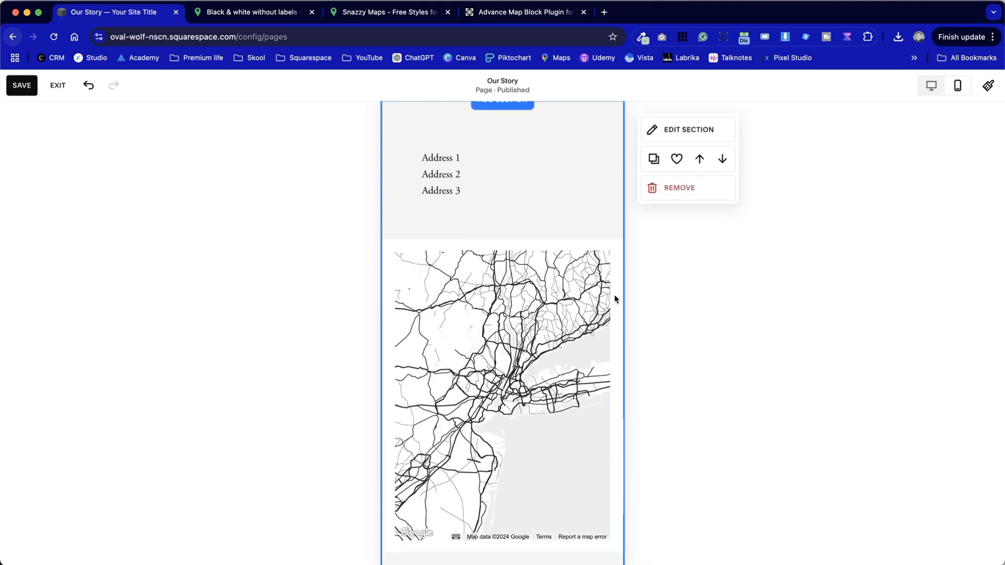
{"action": "left_click", "coordinate": [32, 87]}
{"action": "left_click", "coordinate": [931, 84]}
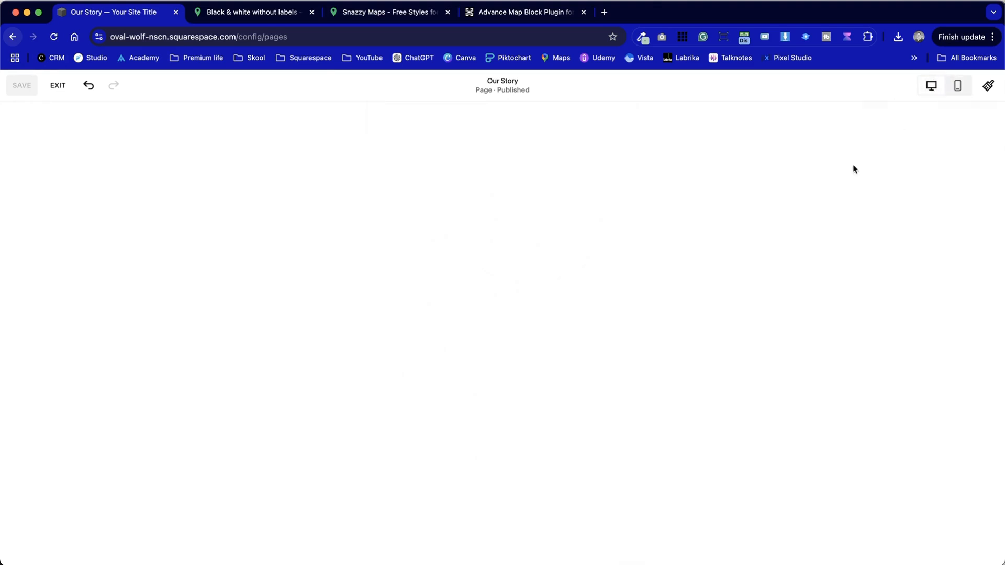
{"action": "scroll", "coordinate": [579, 386], "scroll_direction": "up", "scroll_amount": 4}
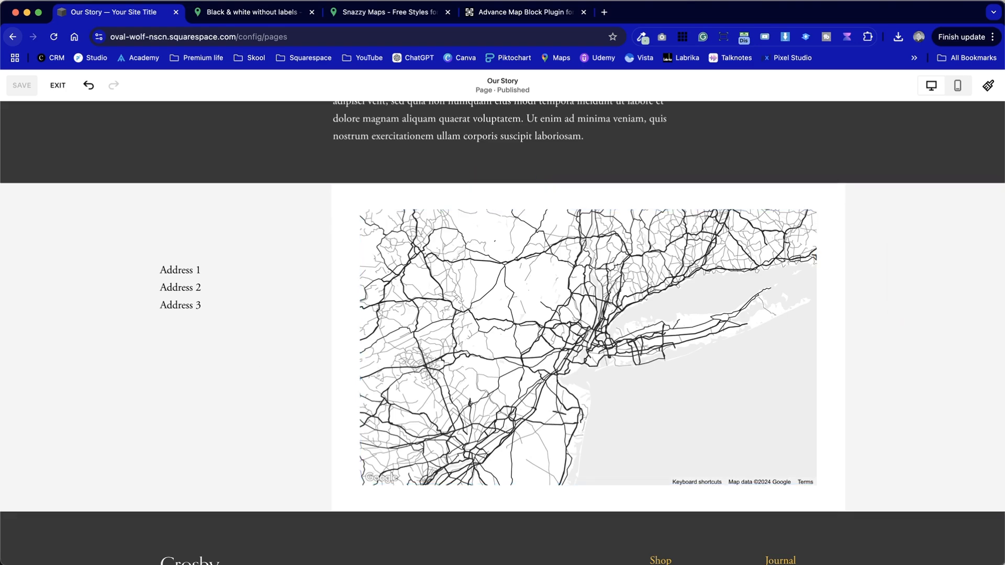
Switch to the Snazzy Maps website, open its full listing of popular styles and look through the first page.
{"action": "left_click", "coordinate": [359, 21]}
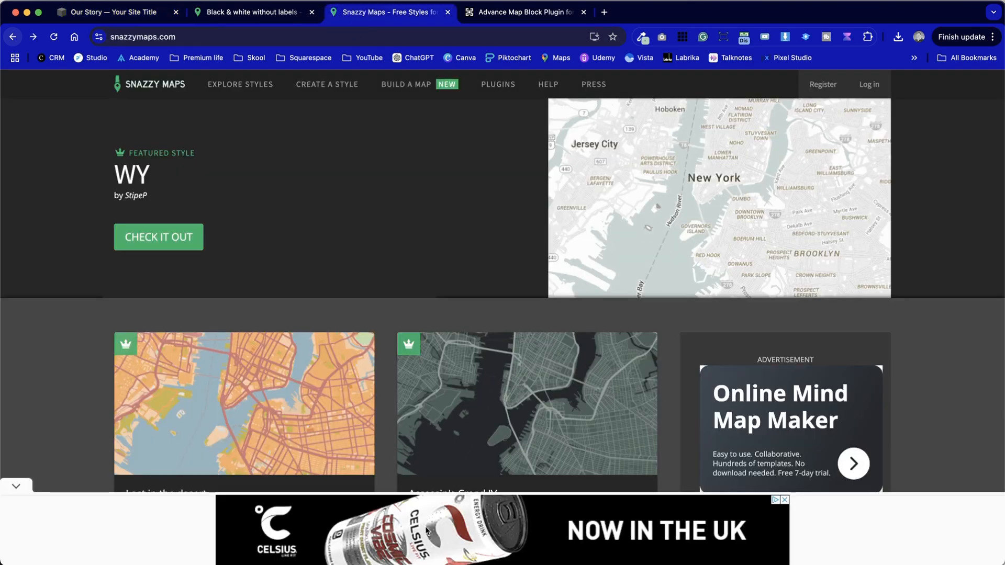
{"action": "scroll", "coordinate": [427, 531], "scroll_direction": "down", "scroll_amount": 7}
{"action": "scroll", "coordinate": [451, 471], "scroll_direction": "down", "scroll_amount": 3}
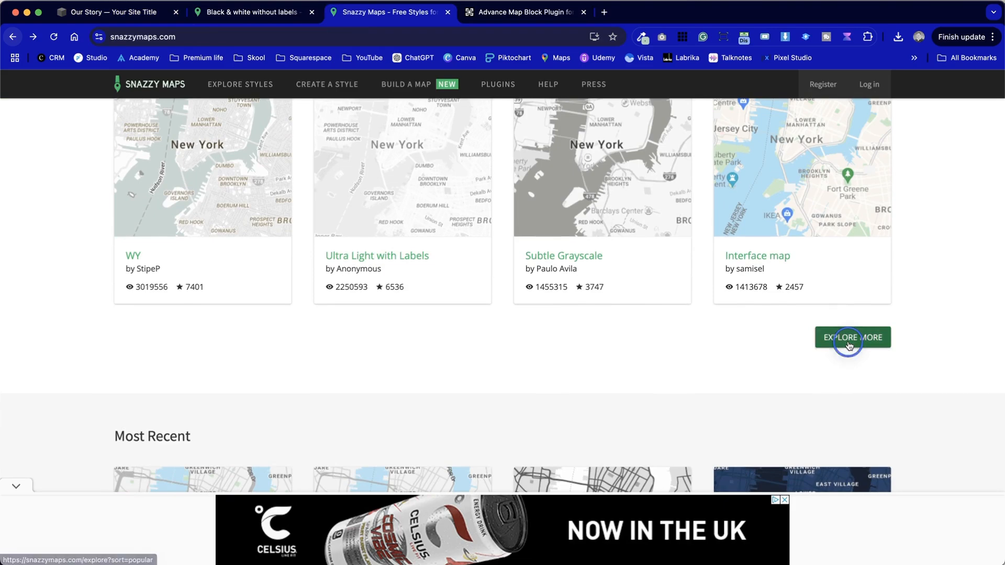
{"action": "left_click", "coordinate": [852, 343]}
{"action": "scroll", "coordinate": [553, 244], "scroll_direction": "down", "scroll_amount": 8}
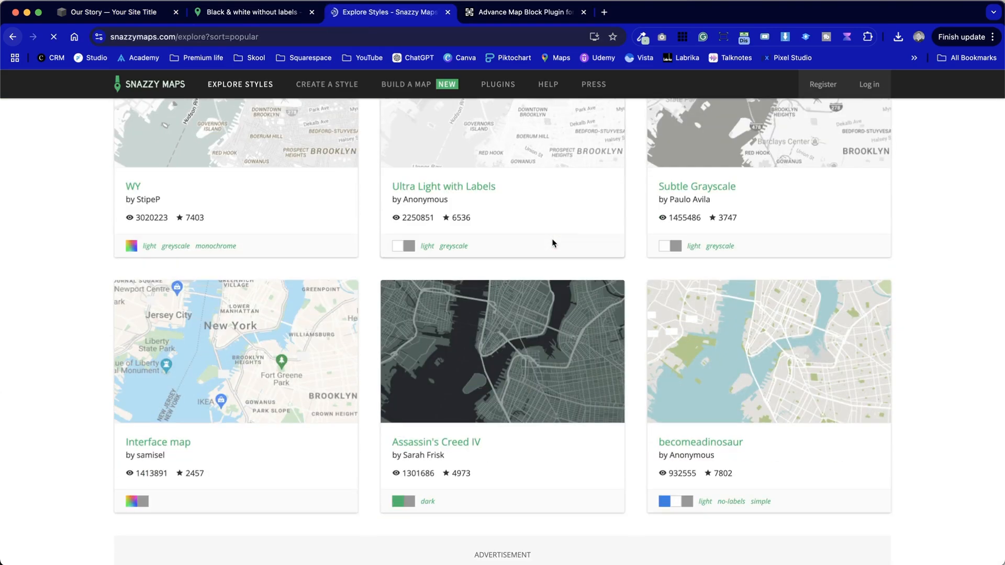
{"action": "scroll", "coordinate": [553, 242], "scroll_direction": "down", "scroll_amount": 9}
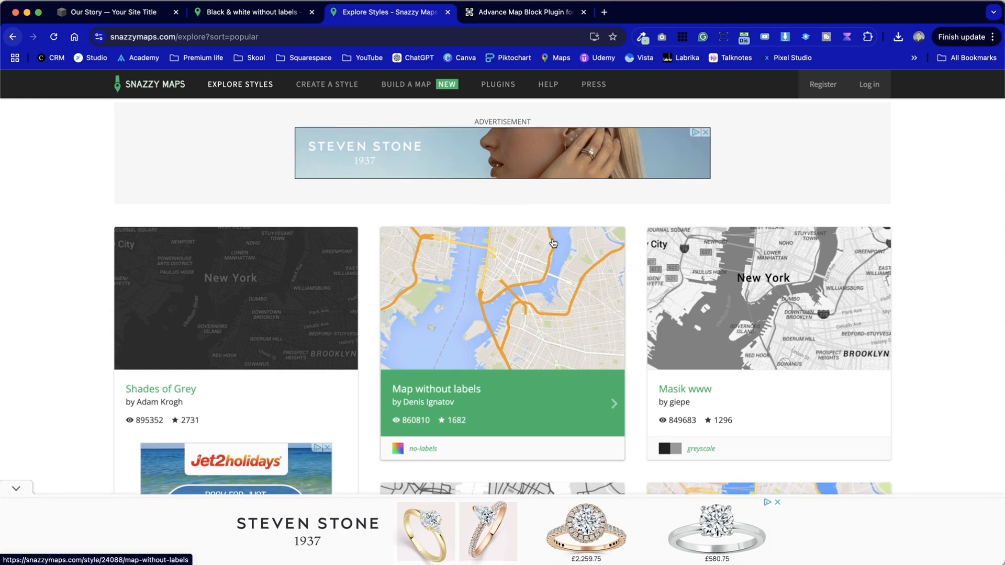
{"action": "scroll", "coordinate": [553, 243], "scroll_direction": "down", "scroll_amount": 8}
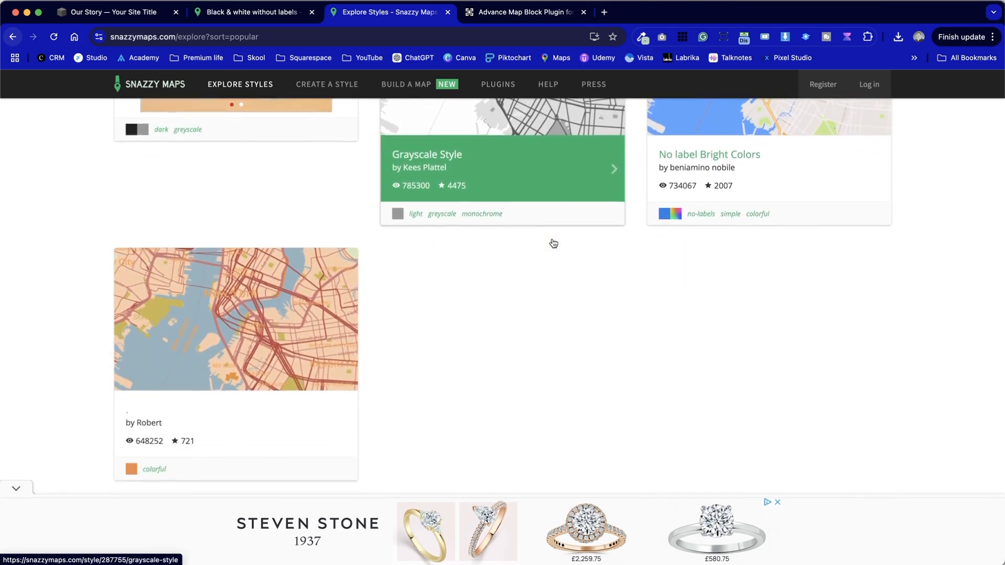
Look through the second and third pages of popular map styles, dismissing the ads in between.
{"action": "left_click", "coordinate": [428, 350]}
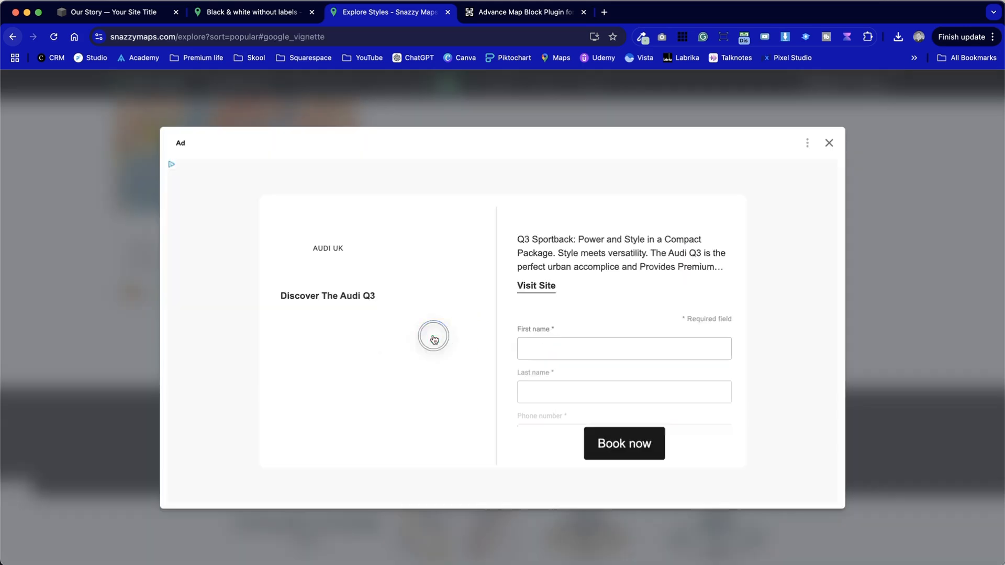
{"action": "left_click", "coordinate": [829, 145]}
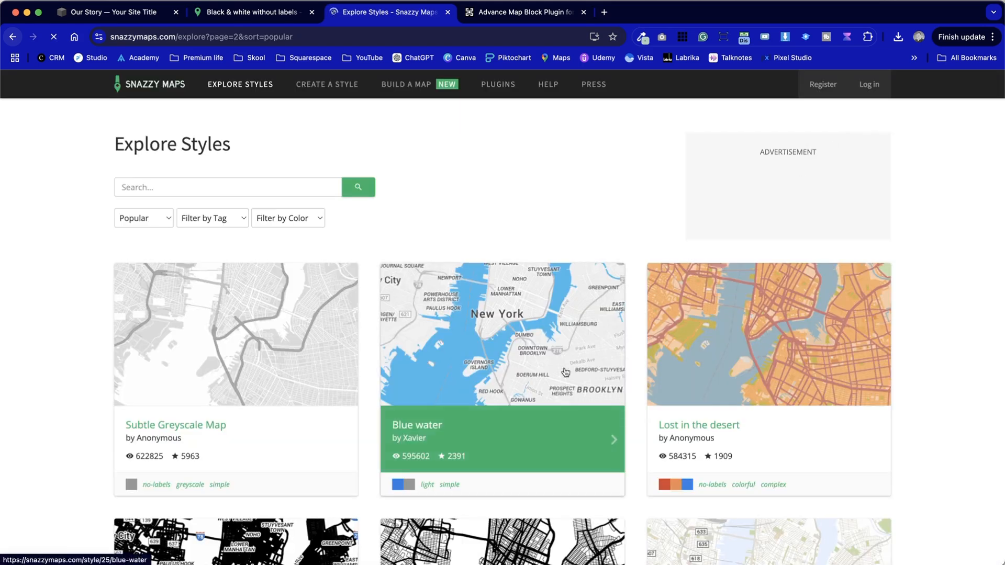
{"action": "scroll", "coordinate": [758, 368], "scroll_direction": "down", "scroll_amount": 2}
{"action": "scroll", "coordinate": [908, 390], "scroll_direction": "down", "scroll_amount": 4}
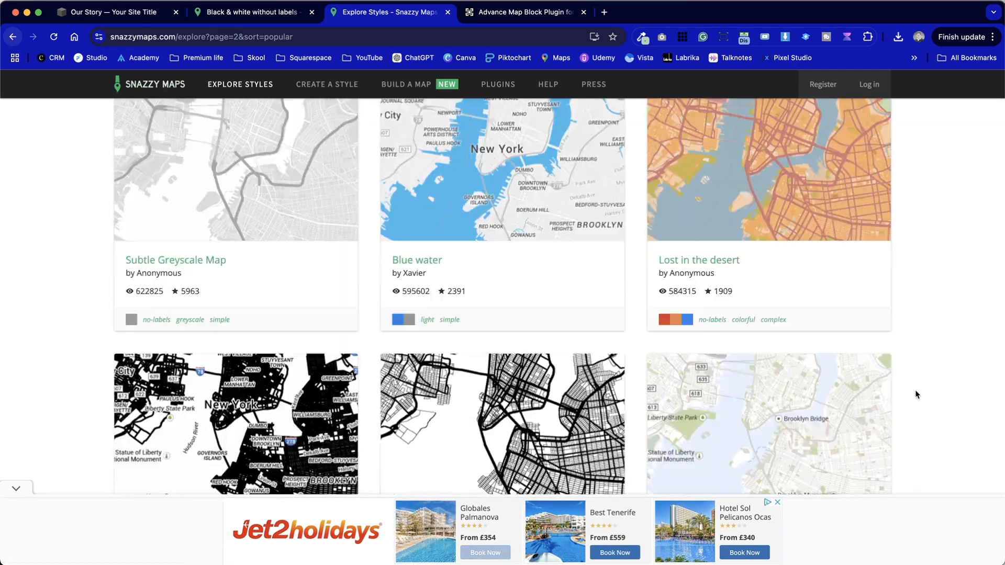
{"action": "scroll", "coordinate": [916, 394], "scroll_direction": "down", "scroll_amount": 10}
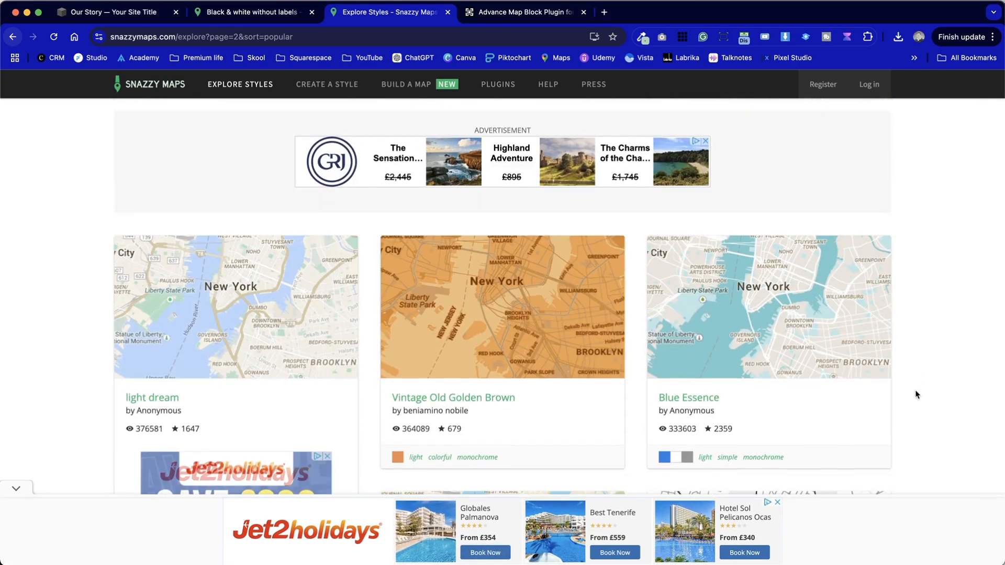
{"action": "scroll", "coordinate": [916, 394], "scroll_direction": "down", "scroll_amount": 8}
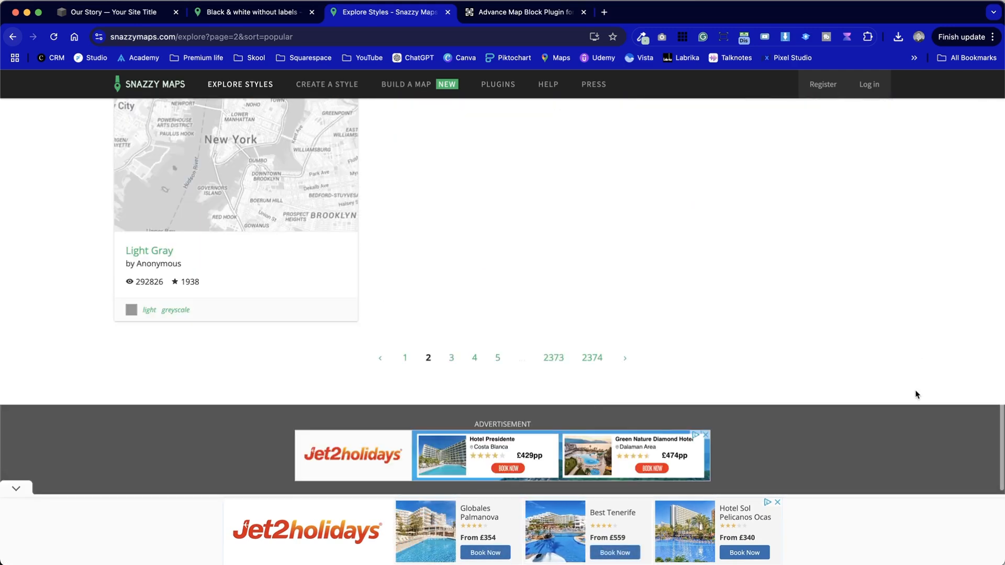
{"action": "left_click", "coordinate": [460, 359]}
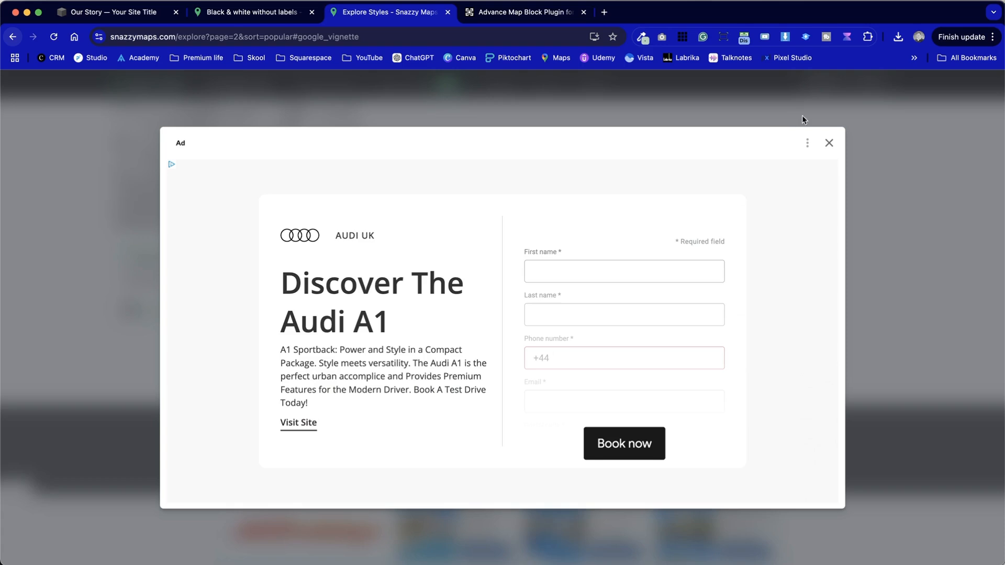
{"action": "left_click", "coordinate": [831, 141]}
{"action": "scroll", "coordinate": [524, 445], "scroll_direction": "down", "scroll_amount": 1}
{"action": "scroll", "coordinate": [574, 426], "scroll_direction": "down", "scroll_amount": 5}
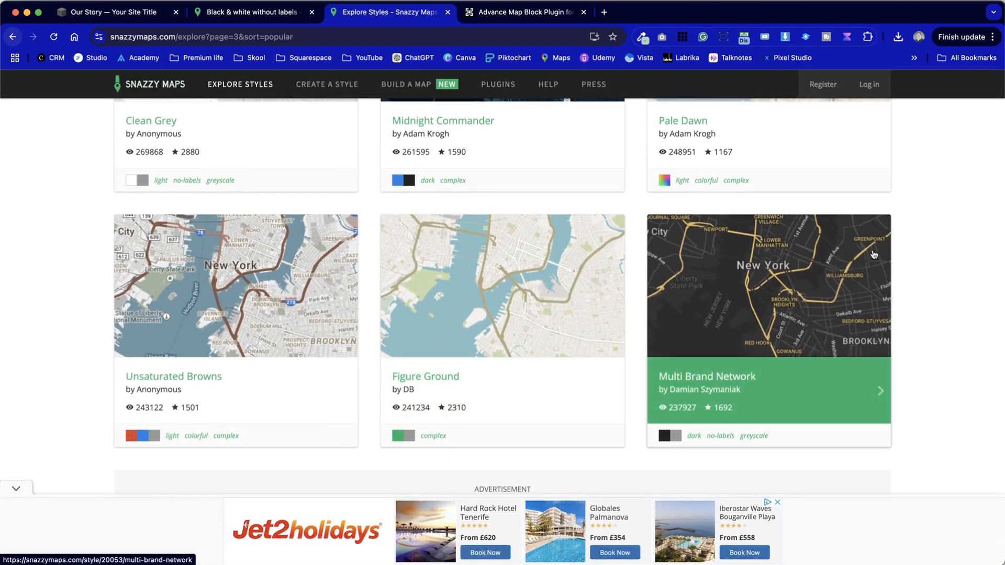
Open the Multi Brand Network style, dismiss the ad and copy the style page's URL.
{"action": "left_click", "coordinate": [874, 255]}
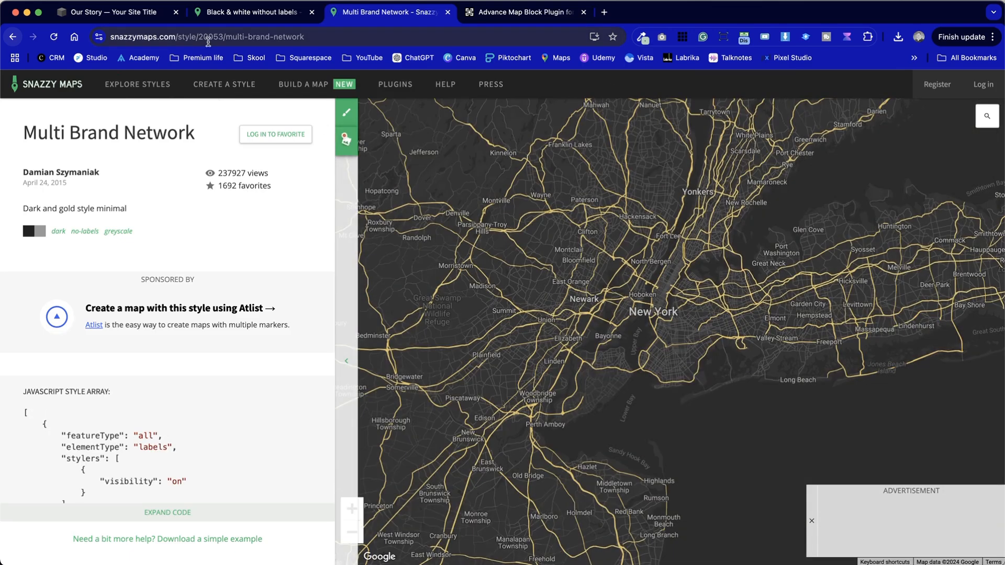
{"action": "left_click", "coordinate": [212, 38]}
{"action": "left_click", "coordinate": [627, 149]}
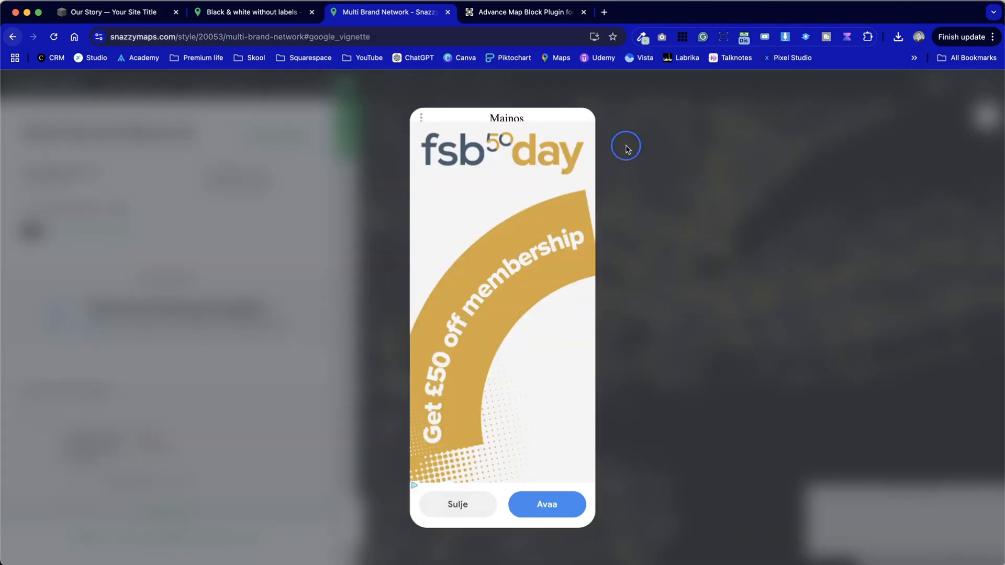
{"action": "left_click", "coordinate": [458, 504]}
{"action": "left_click", "coordinate": [330, 37]}
{"action": "key", "text": "super+c"}
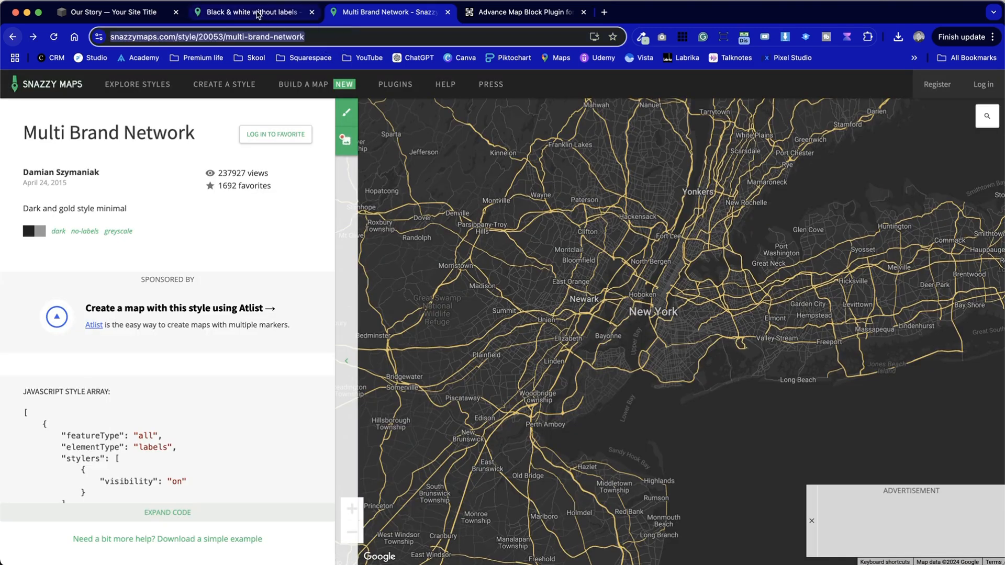
Switch to the Squarespace editor, replace the map block's Snazzy Maps URL with the copied Multi Brand Network link and fetch the style.
{"action": "left_click", "coordinate": [120, 4]}
{"action": "left_click", "coordinate": [644, 316]}
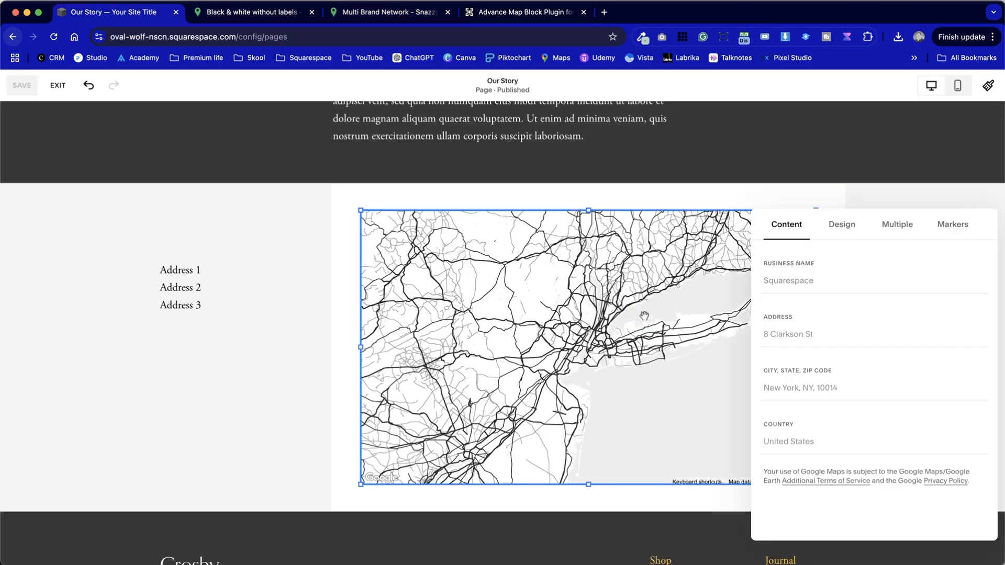
{"action": "left_click", "coordinate": [842, 224]}
{"action": "left_click_drag", "start_coordinate": [979, 230], "coordinate": [701, 180]}
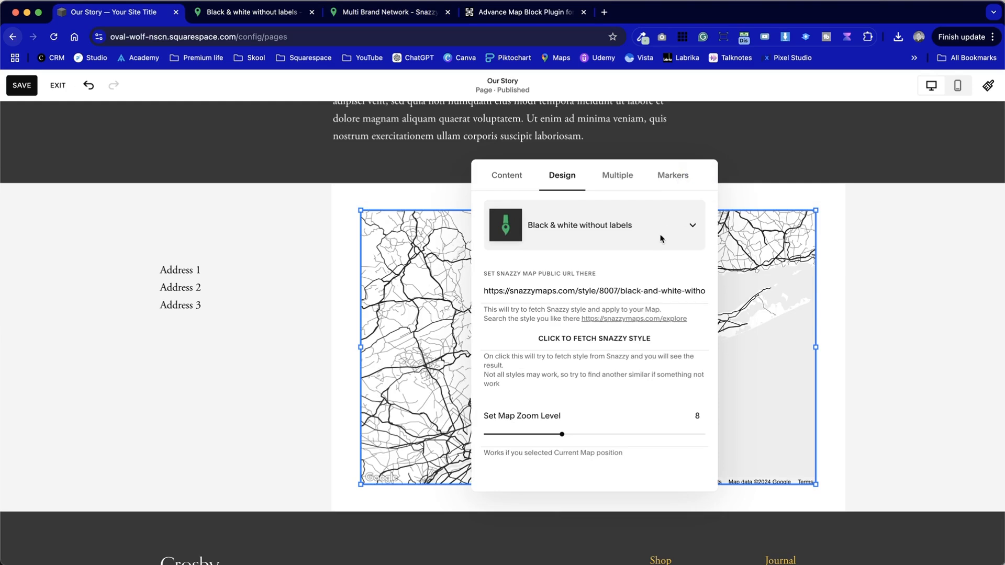
{"action": "left_click", "coordinate": [608, 283]}
{"action": "key", "text": "super+a"}
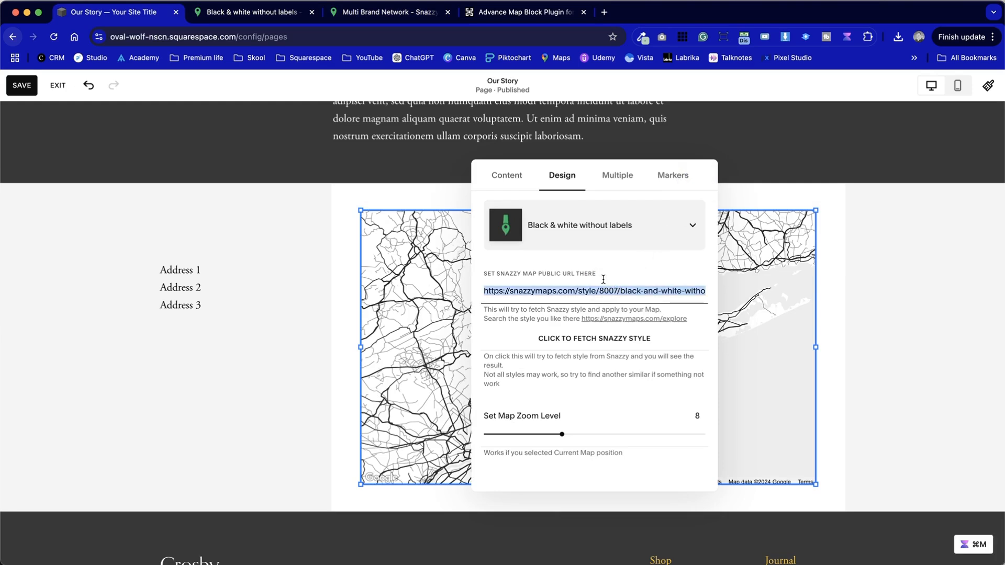
{"action": "key", "text": "super+v"}
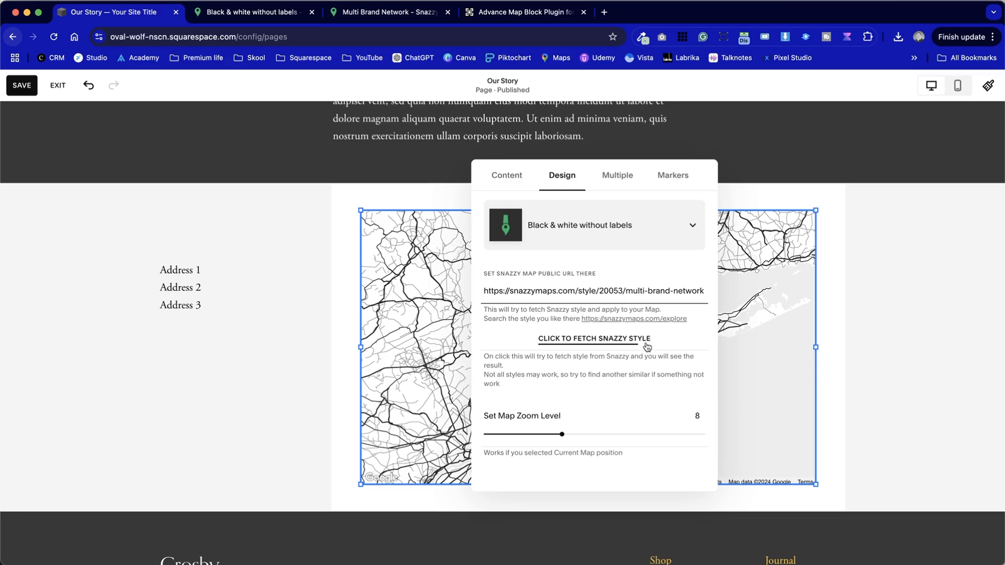
{"action": "left_click", "coordinate": [596, 335]}
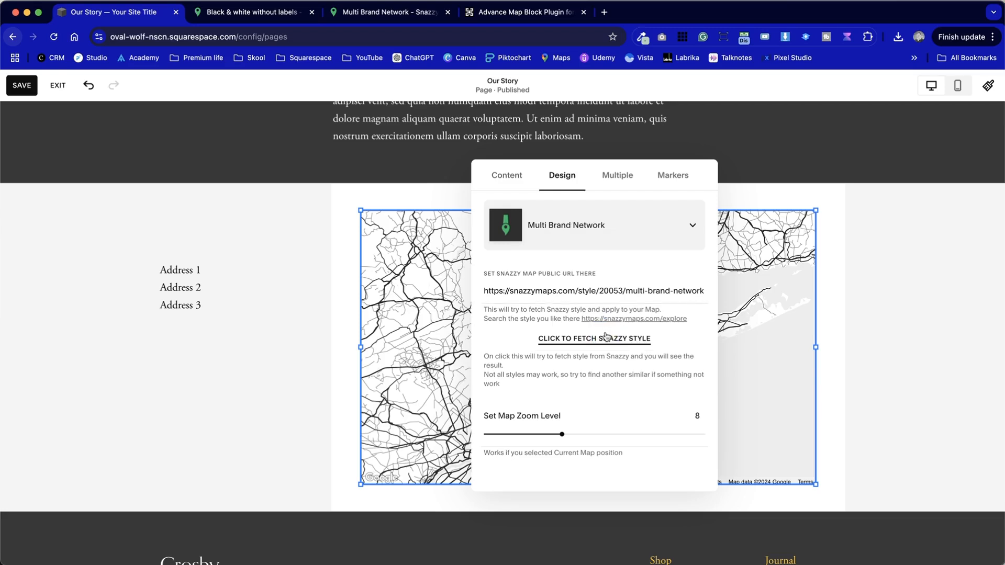
{"action": "left_click", "coordinate": [300, 329]}
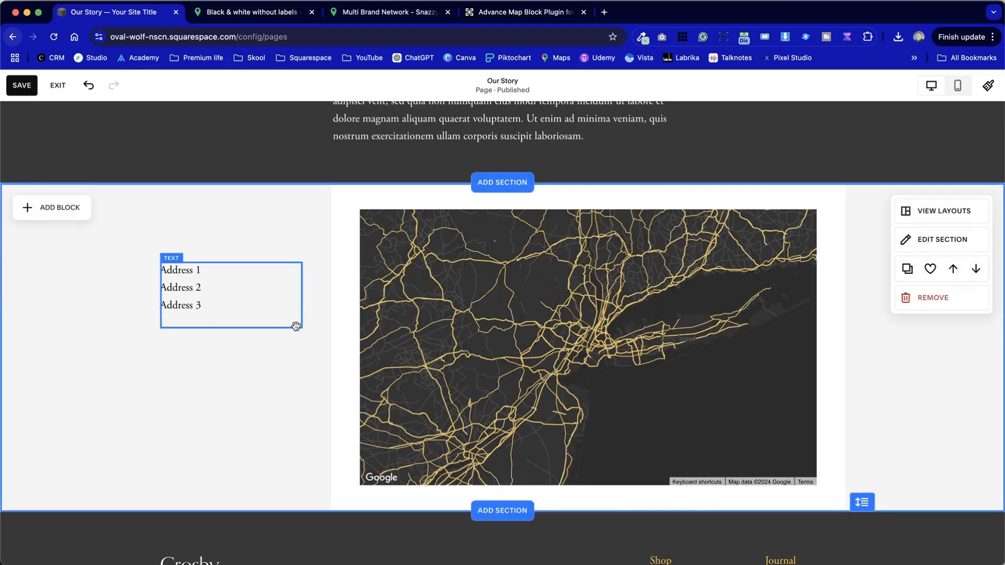
Try the Bright 1, Dark 1 and Darkest 1 color themes on the map section and settle on Dark 2.
{"action": "scroll", "coordinate": [887, 402], "scroll_direction": "down", "scroll_amount": 2}
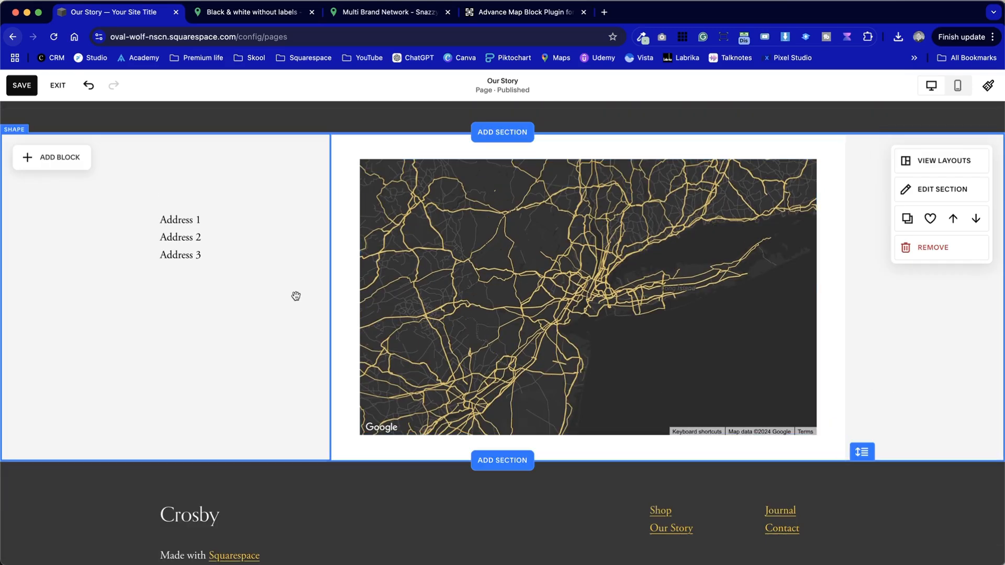
{"action": "left_click", "coordinate": [959, 163]}
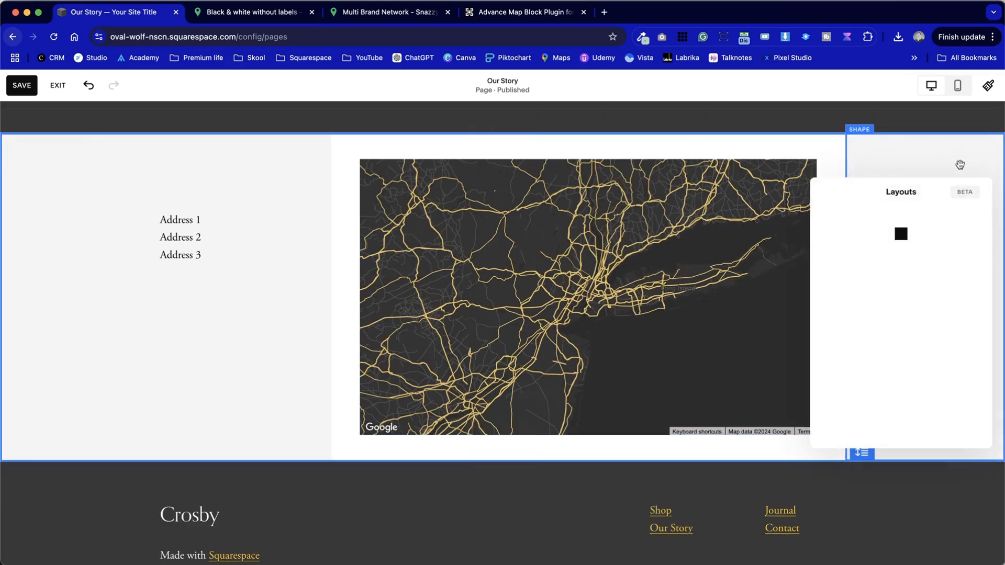
{"action": "left_click", "coordinate": [810, 150]}
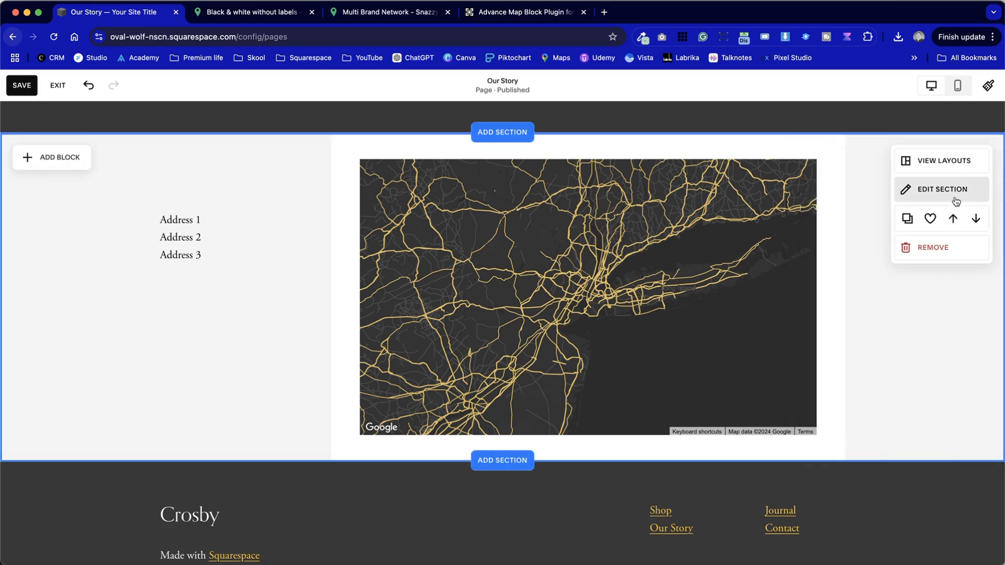
{"action": "left_click", "coordinate": [942, 189]}
{"action": "left_click", "coordinate": [923, 196]}
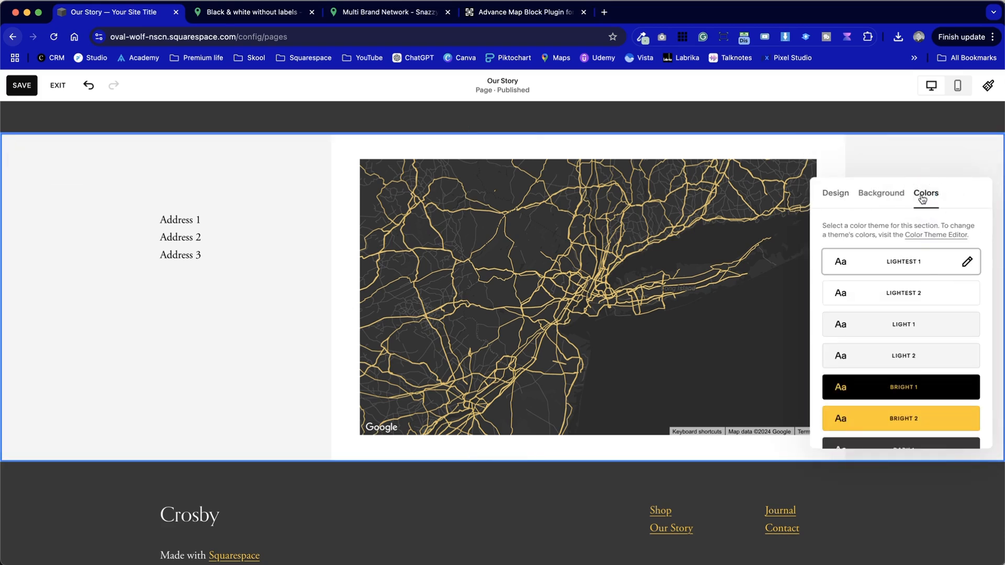
{"action": "left_click", "coordinate": [914, 396]}
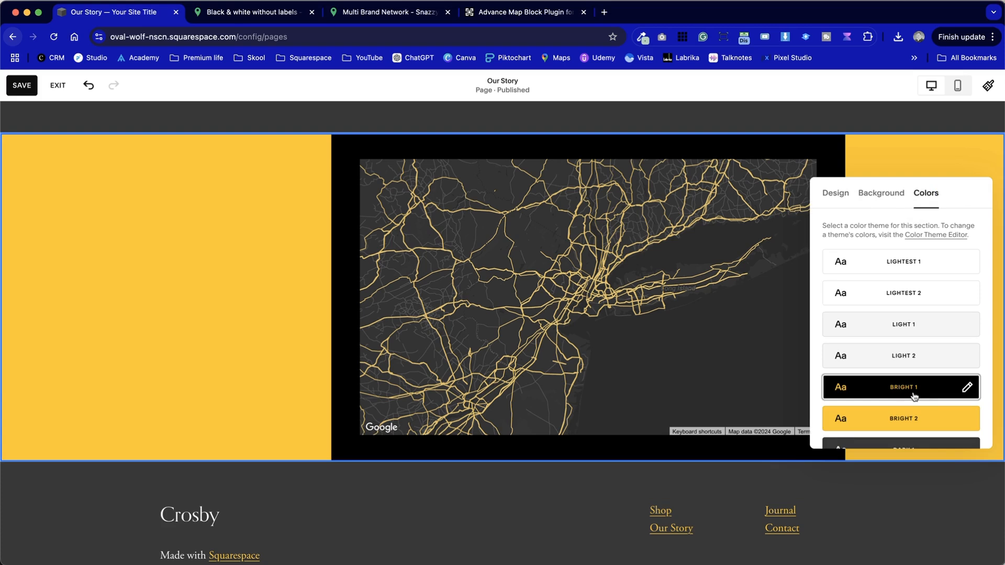
{"action": "scroll", "coordinate": [914, 396], "scroll_direction": "down", "scroll_amount": 2}
{"action": "left_click", "coordinate": [928, 337]}
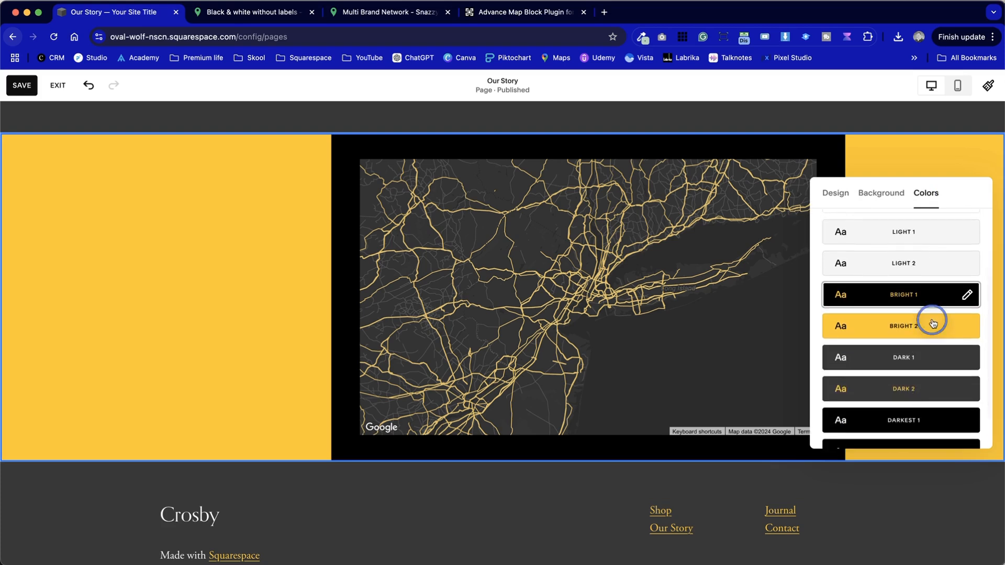
{"action": "left_click", "coordinate": [914, 359]}
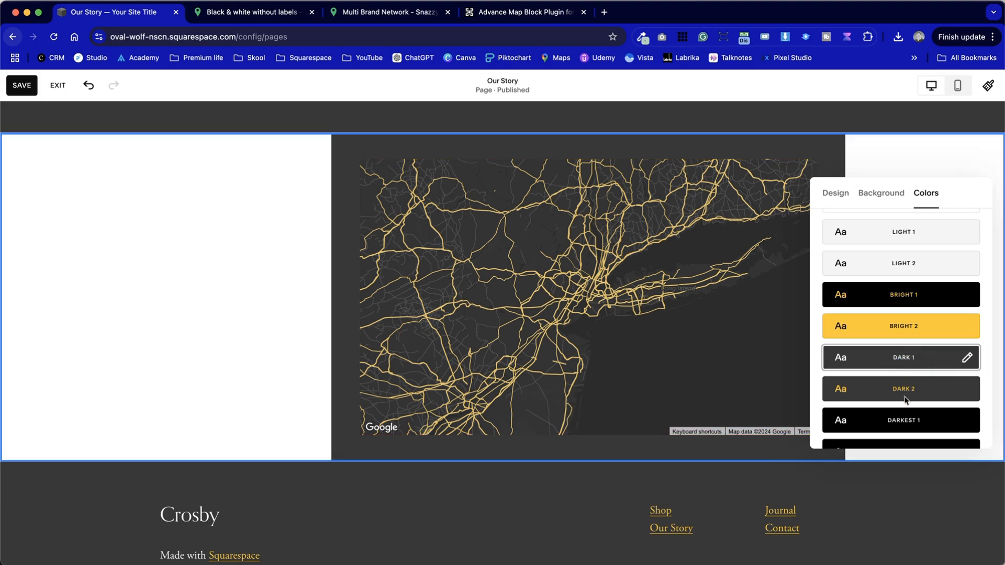
{"action": "left_click", "coordinate": [919, 426]}
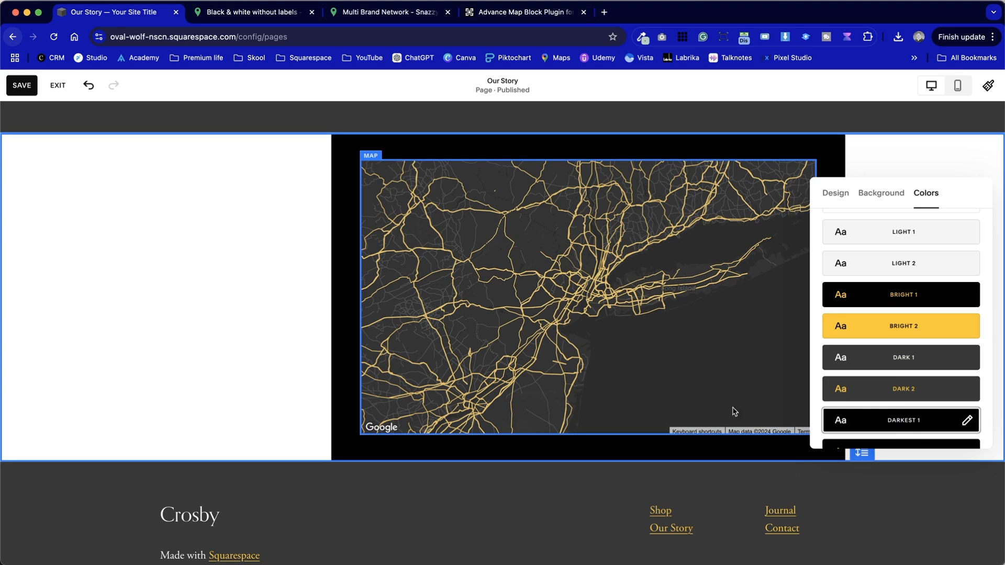
{"action": "left_click", "coordinate": [945, 391]}
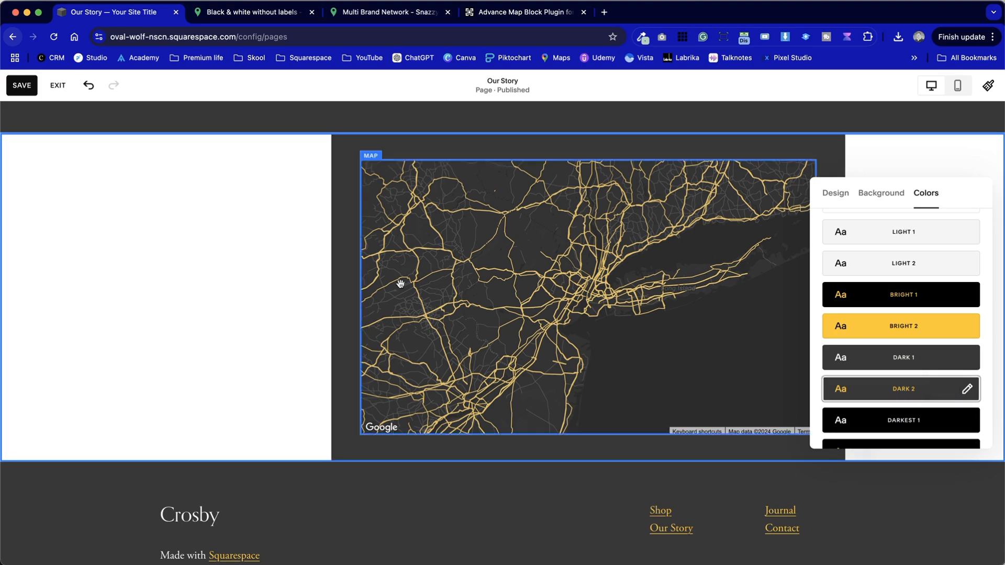
Set the color of the shape behind the address text to the palette's black.
{"action": "left_click", "coordinate": [280, 229]}
{"action": "left_click", "coordinate": [250, 256]}
{"action": "key", "text": "super+a"}
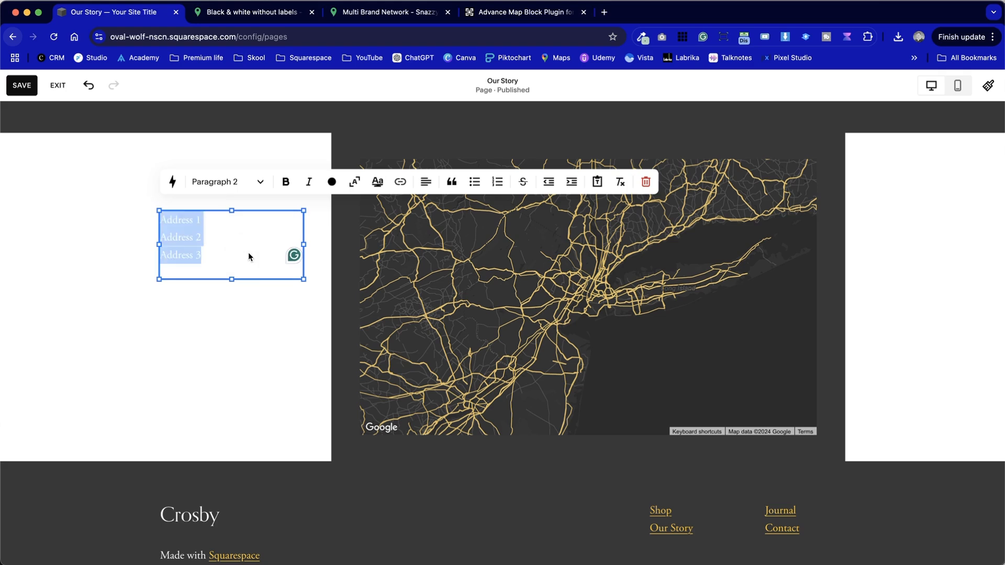
{"action": "left_click", "coordinate": [310, 154]}
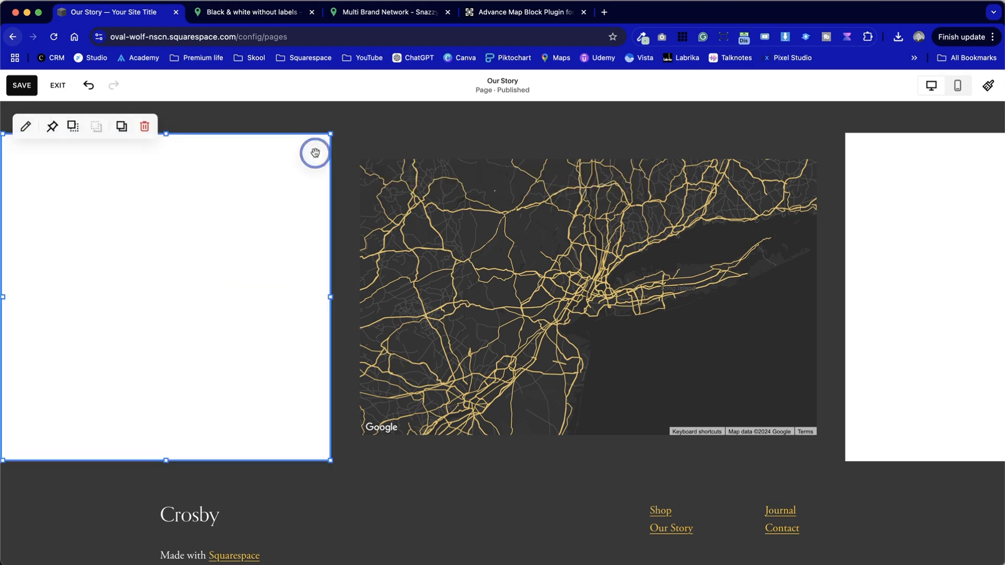
{"action": "left_click", "coordinate": [29, 126]}
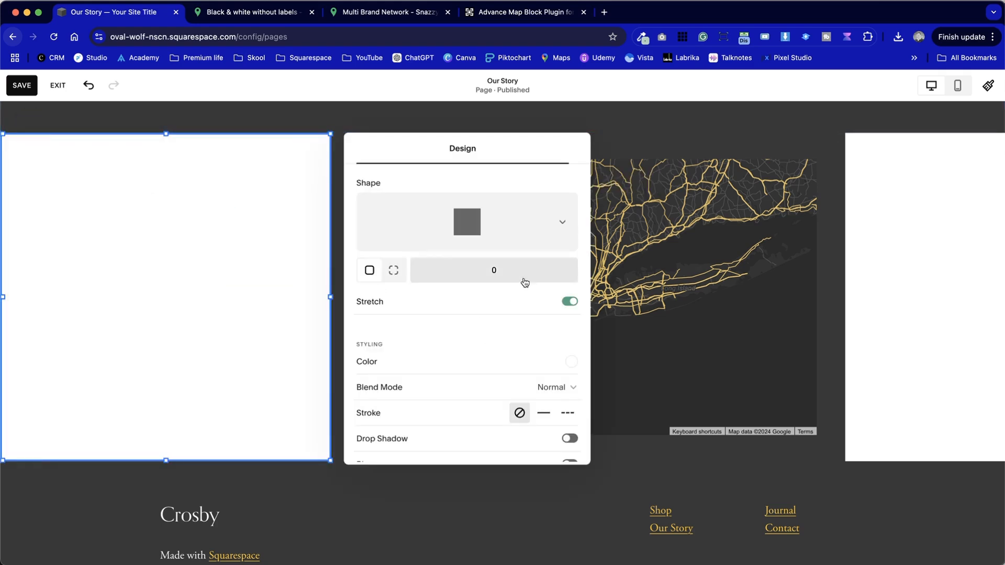
{"action": "left_click", "coordinate": [573, 364]}
{"action": "left_click", "coordinate": [744, 339]}
{"action": "left_click", "coordinate": [724, 251]}
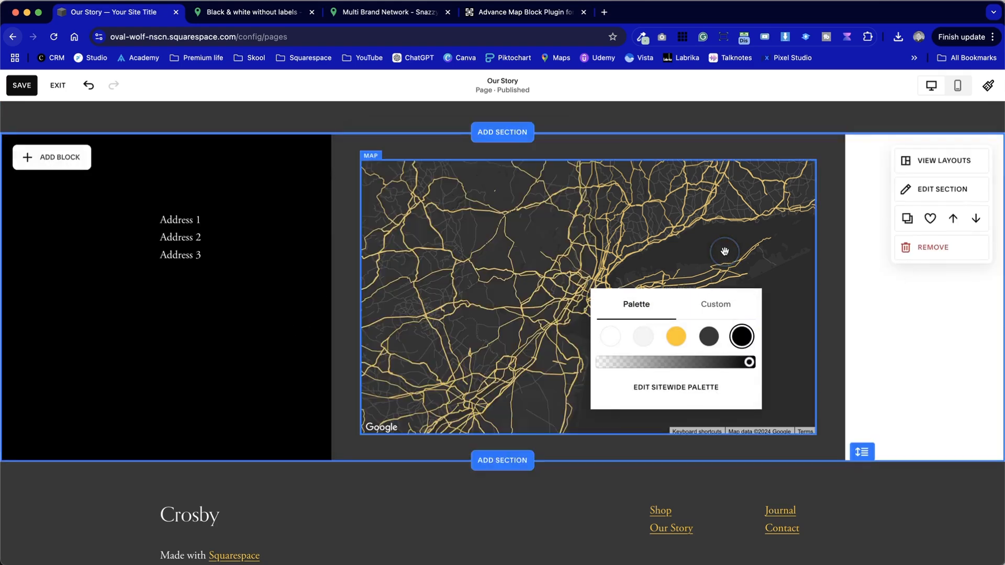
Set the shape on the opposite side of the map from the addresses to the palette's black.
{"action": "left_click", "coordinate": [876, 292]}
{"action": "left_click", "coordinate": [859, 127]}
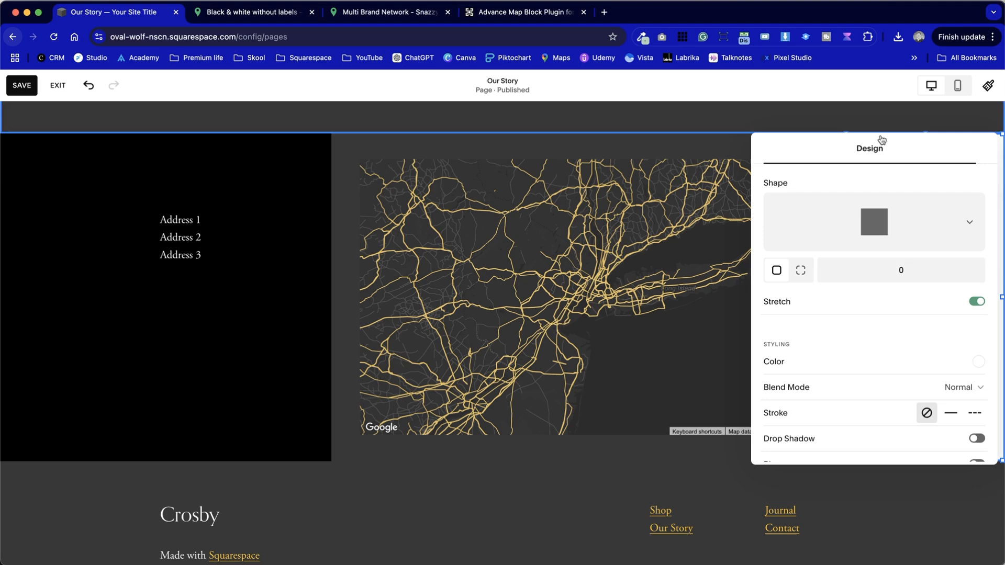
{"action": "left_click", "coordinate": [981, 370]}
{"action": "left_click", "coordinate": [975, 358]}
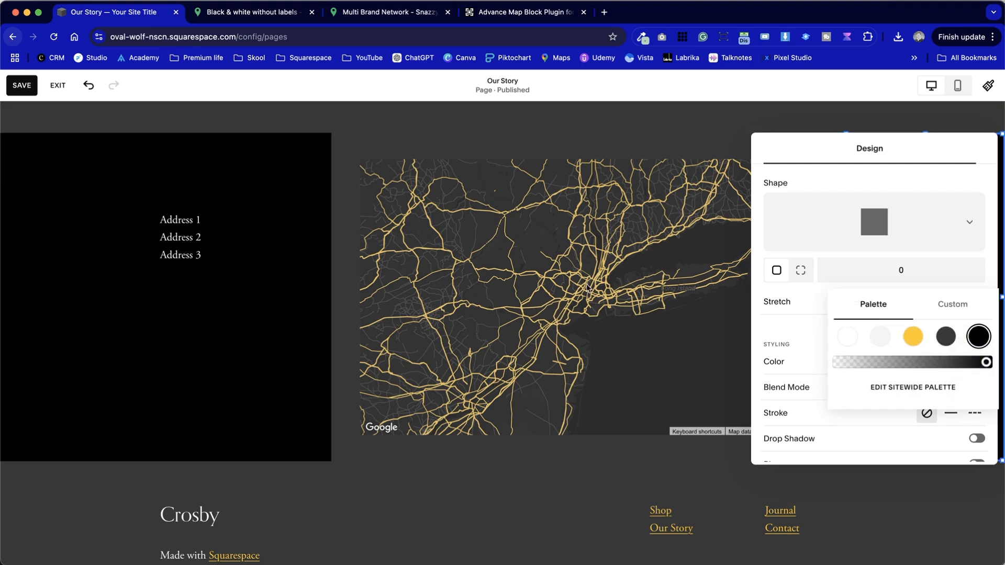
{"action": "left_click", "coordinate": [312, 206]}
{"action": "left_click", "coordinate": [255, 333]}
Save the page, exit the editor and open the full-page preview of Our Story at the map section.
{"action": "left_click", "coordinate": [22, 86]}
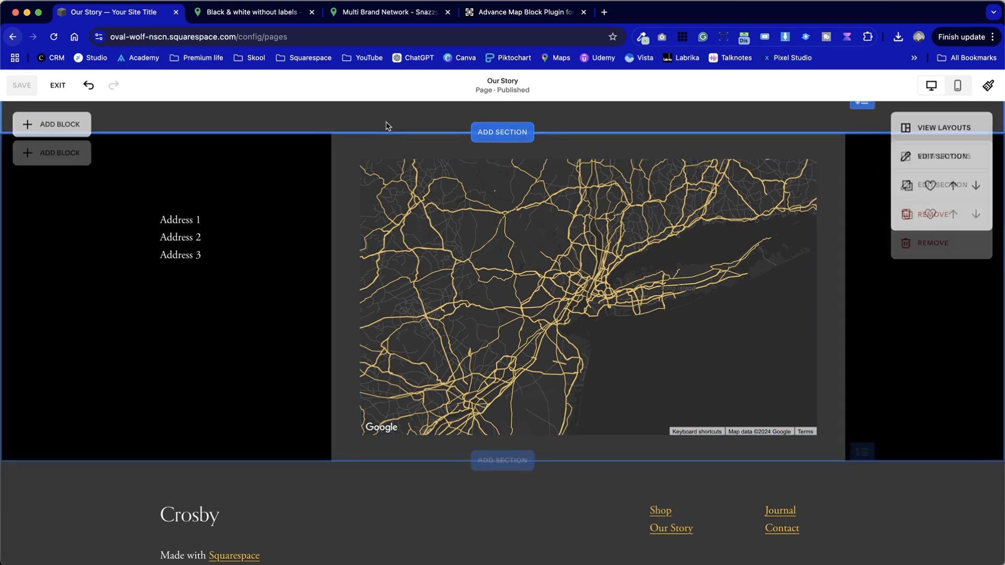
{"action": "left_click", "coordinate": [57, 85]}
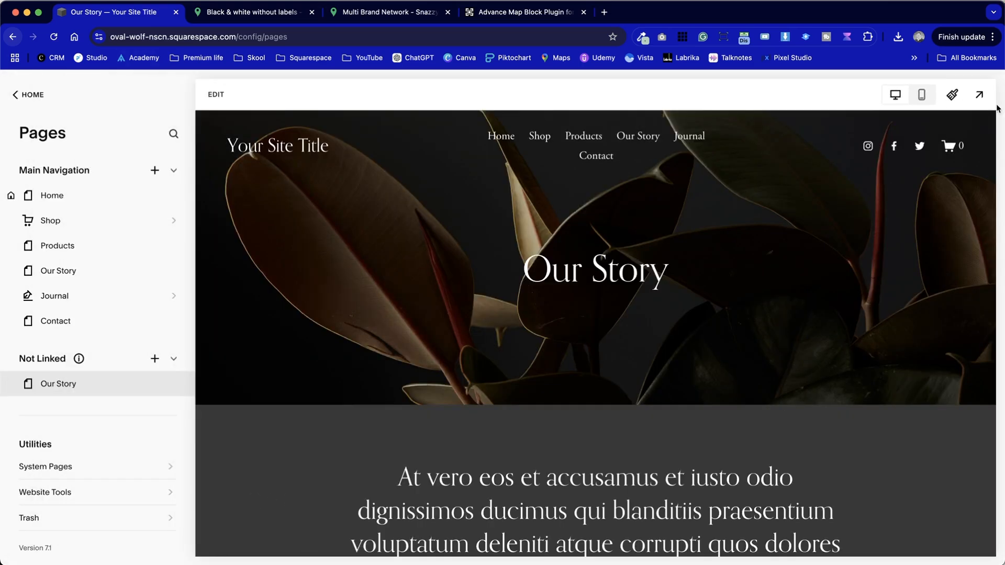
{"action": "left_click", "coordinate": [982, 94]}
{"action": "scroll", "coordinate": [416, 413], "scroll_direction": "down", "scroll_amount": 20}
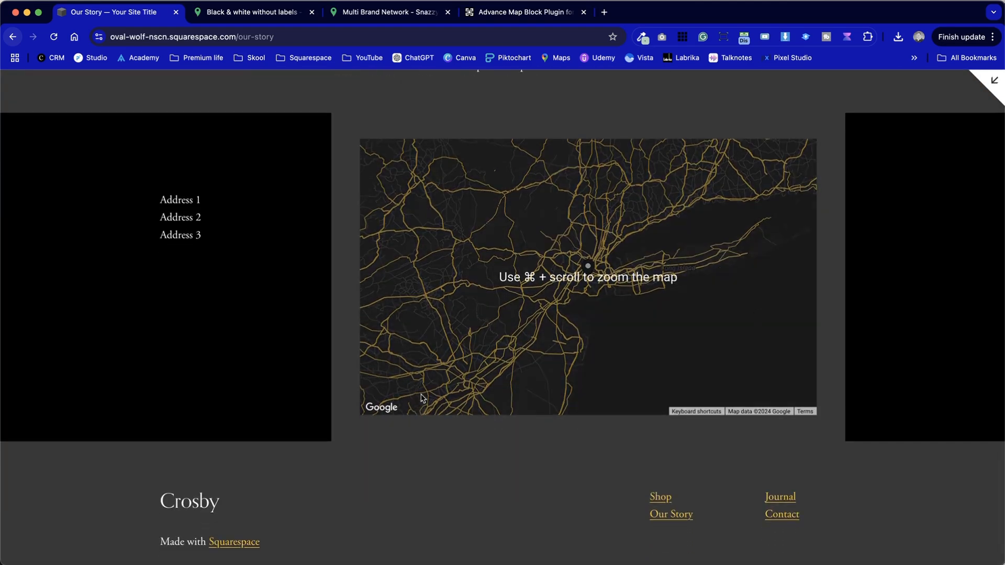
Examine the restyled map in the preview by zooming it out and in and panning around New York.
{"action": "mouse_move", "coordinate": [569, 305]}
{"action": "left_mouse_down"}
{"action": "mouse_move", "coordinate": [649, 292]}
{"action": "mouse_move", "coordinate": [534, 348]}
{"action": "mouse_move", "coordinate": [571, 303]}
{"action": "mouse_move", "coordinate": [568, 266]}
{"action": "mouse_move", "coordinate": [549, 347]}
{"action": "mouse_move", "coordinate": [557, 366]}
{"action": "mouse_move", "coordinate": [567, 292]}
{"action": "left_mouse_up"}
{"action": "scroll", "coordinate": [549, 347], "scroll_direction": "up", "scroll_amount": 2}
{"action": "scroll", "coordinate": [548, 347], "scroll_direction": "down", "scroll_amount": 3}
{"action": "scroll", "coordinate": [568, 291], "scroll_direction": "down", "scroll_amount": 2}
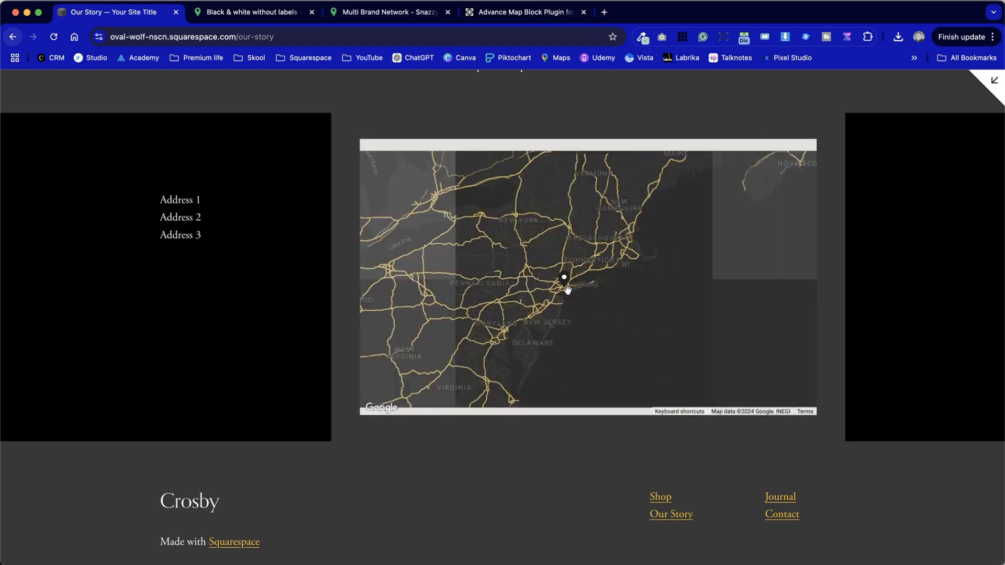
{"action": "scroll", "coordinate": [568, 290], "scroll_direction": "up", "scroll_amount": 4}
{"action": "scroll", "coordinate": [568, 291], "scroll_direction": "up", "scroll_amount": 1}
{"action": "scroll", "coordinate": [565, 293], "scroll_direction": "down", "scroll_amount": 2}
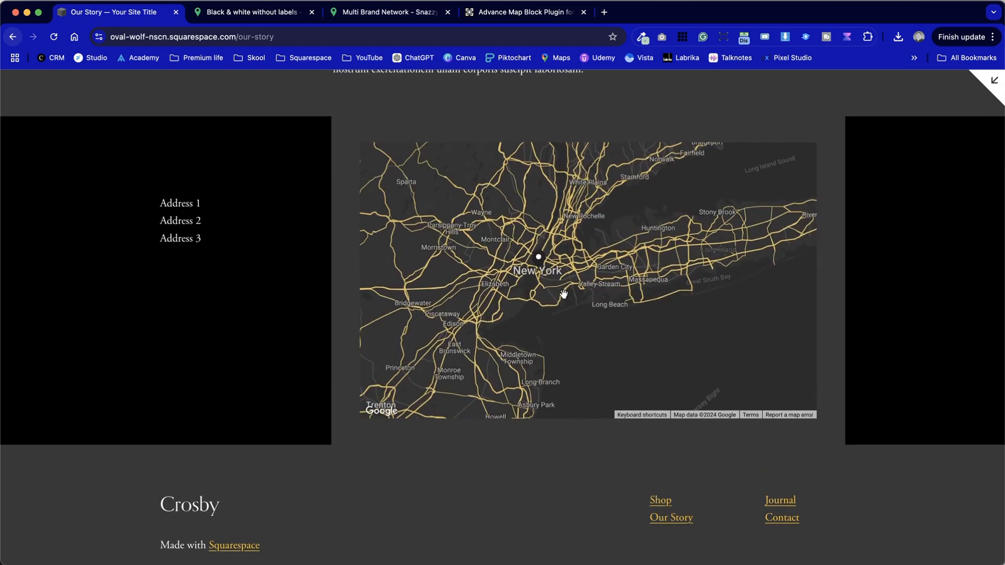
{"action": "scroll", "coordinate": [563, 294], "scroll_direction": "up", "scroll_amount": 2}
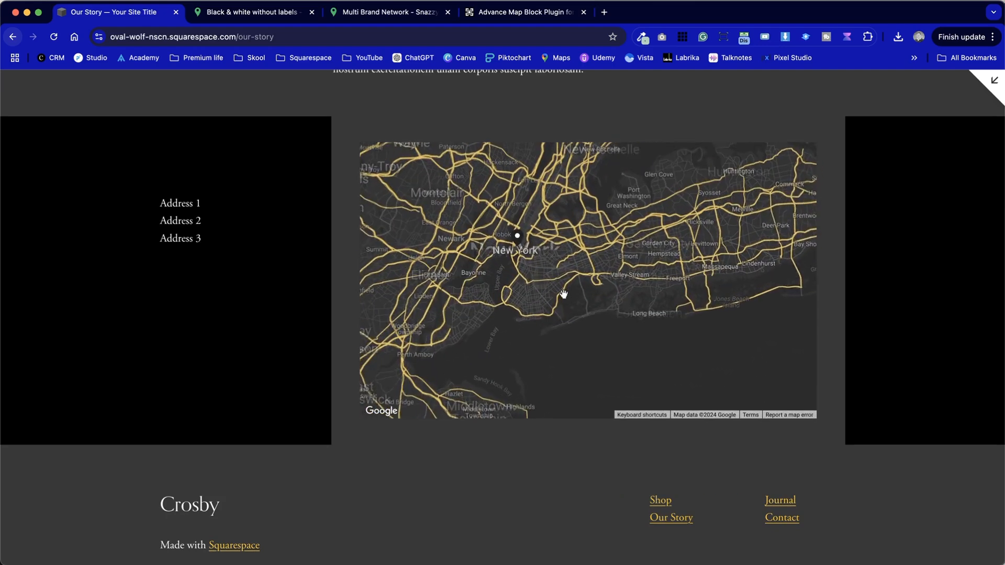
{"action": "left_click_drag", "start_coordinate": [556, 283], "coordinate": [614, 318]}
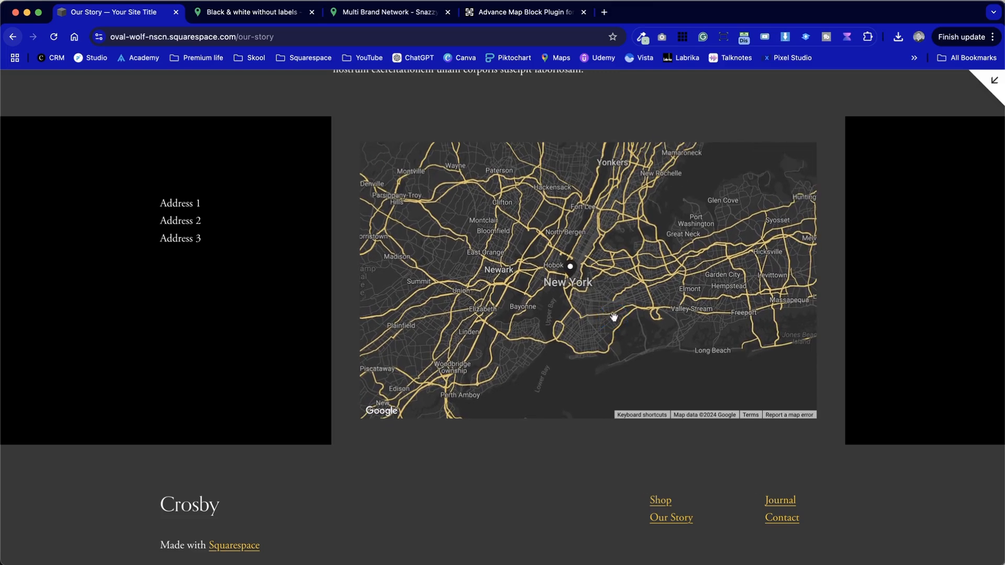